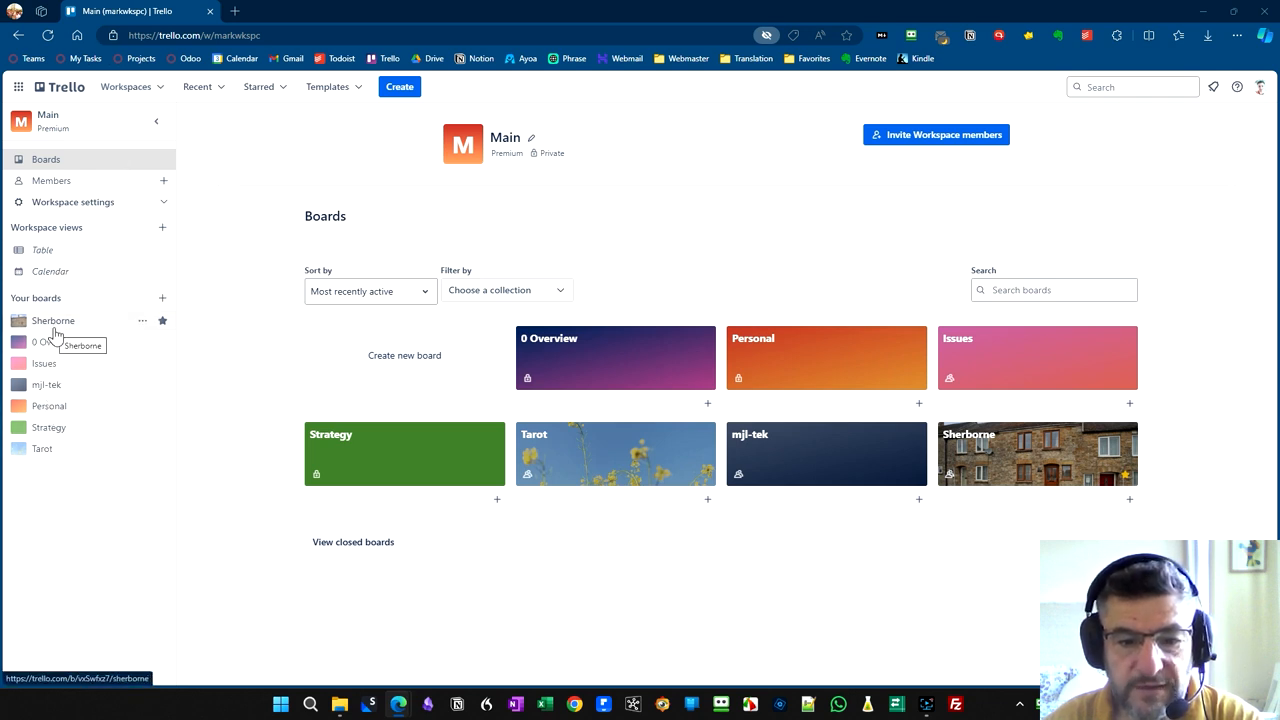
# - Create a new board titled "Test" with the default background and Workspace visibility
pyautogui.click(428, 360)
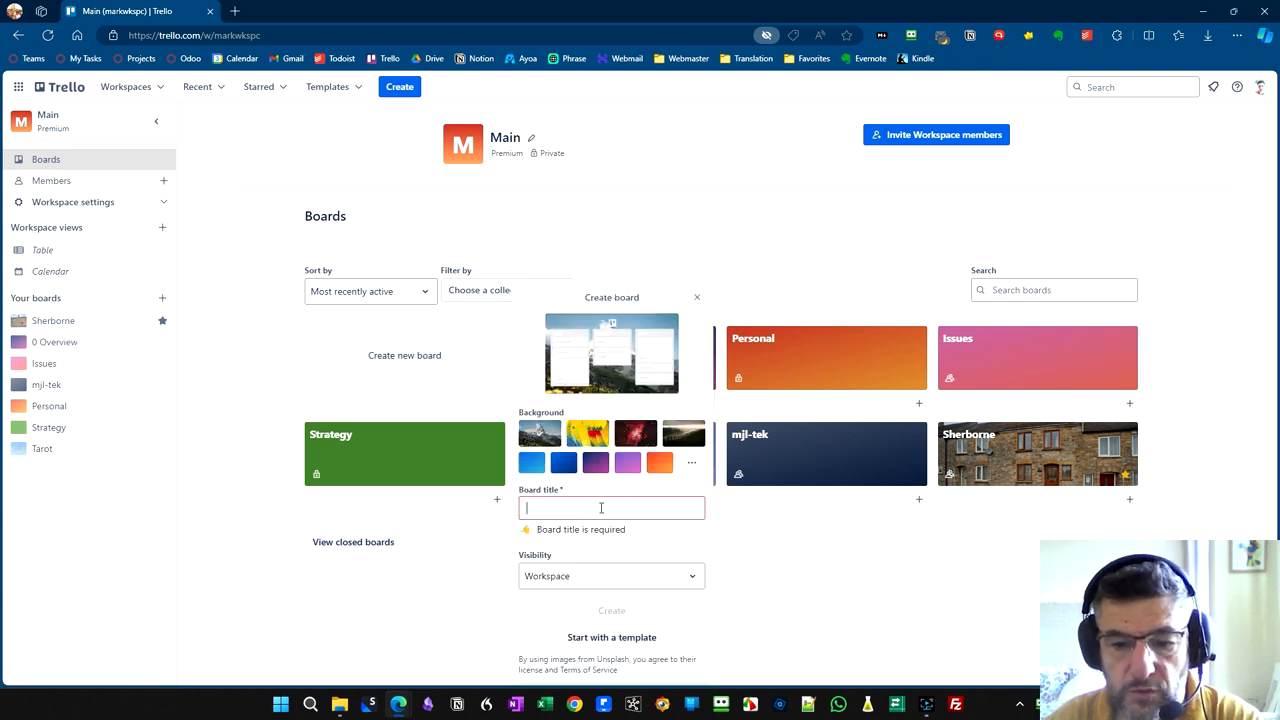
pyautogui.write('Test')
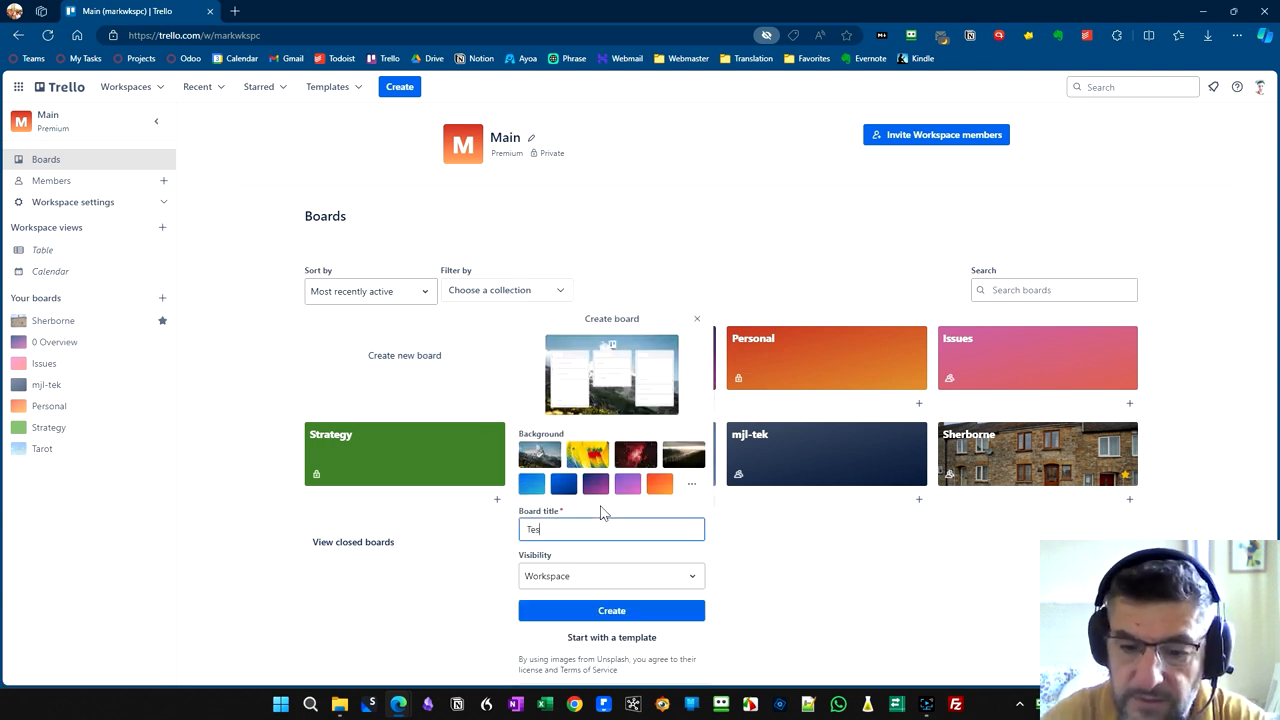
pyautogui.click(602, 611)
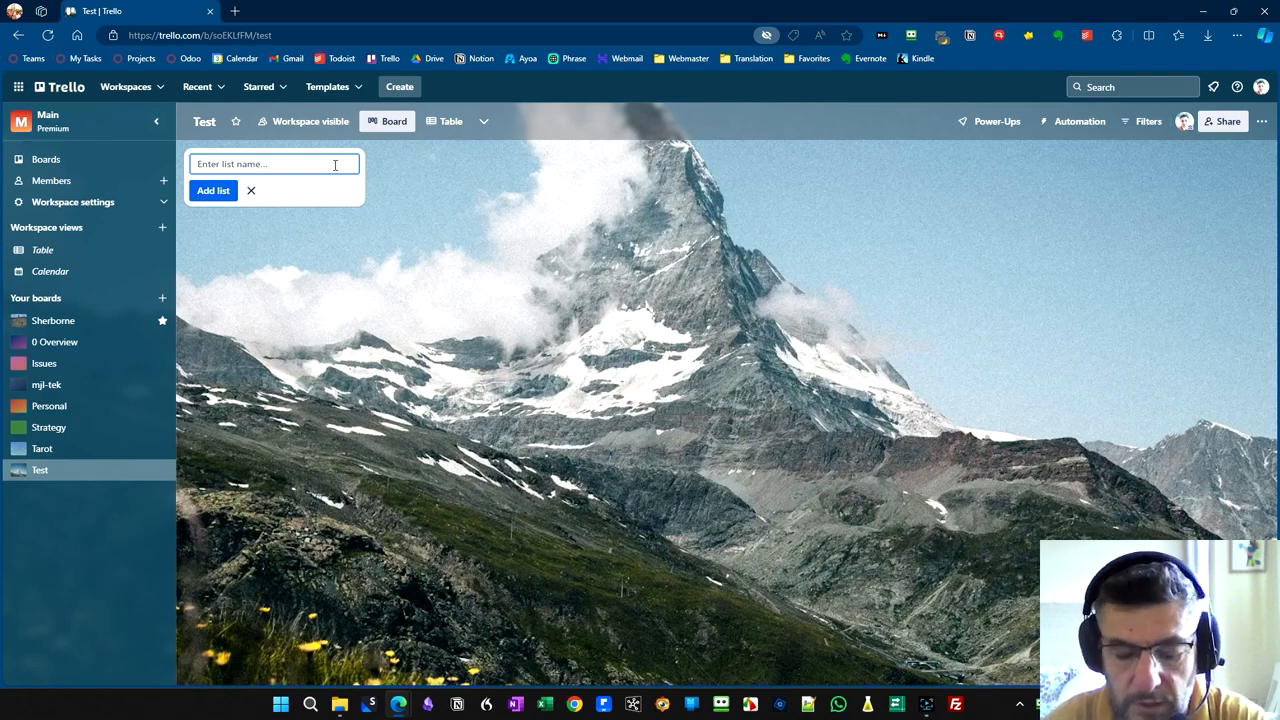
# - Add three lists to the Test board, named "Now", "Next" and "Soon"
pyautogui.write('Now')
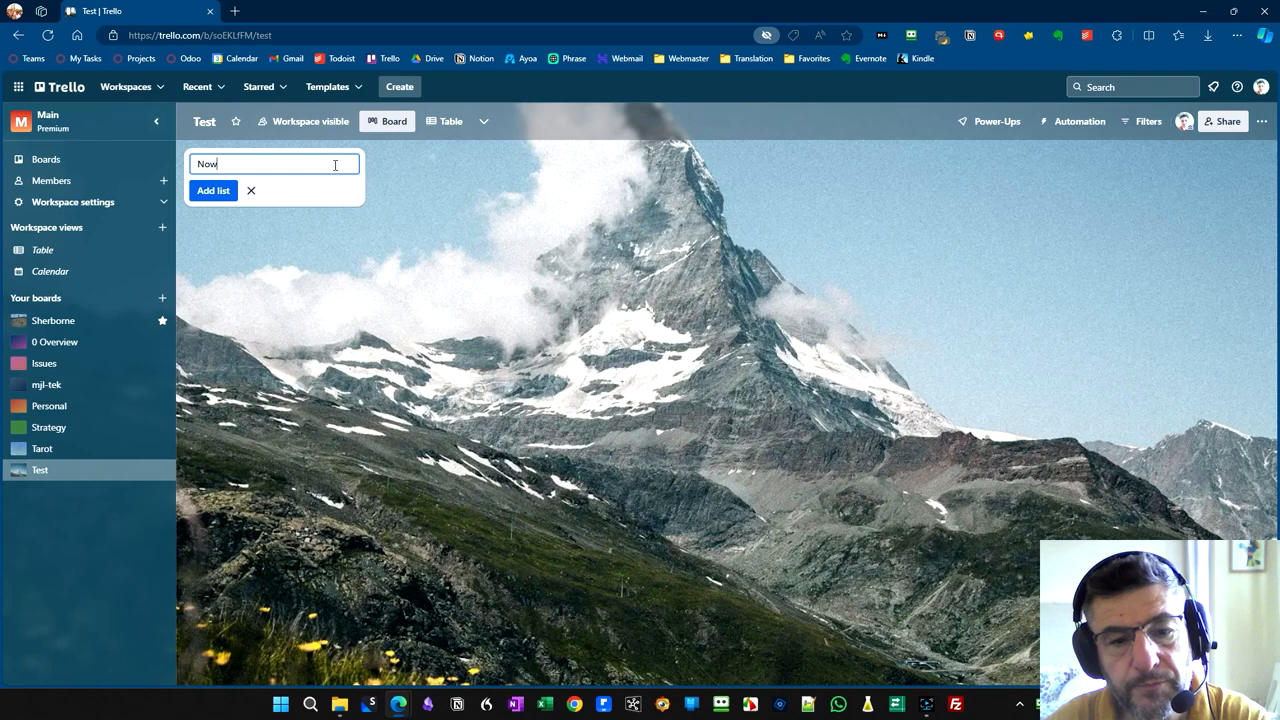
pyautogui.press('Return')
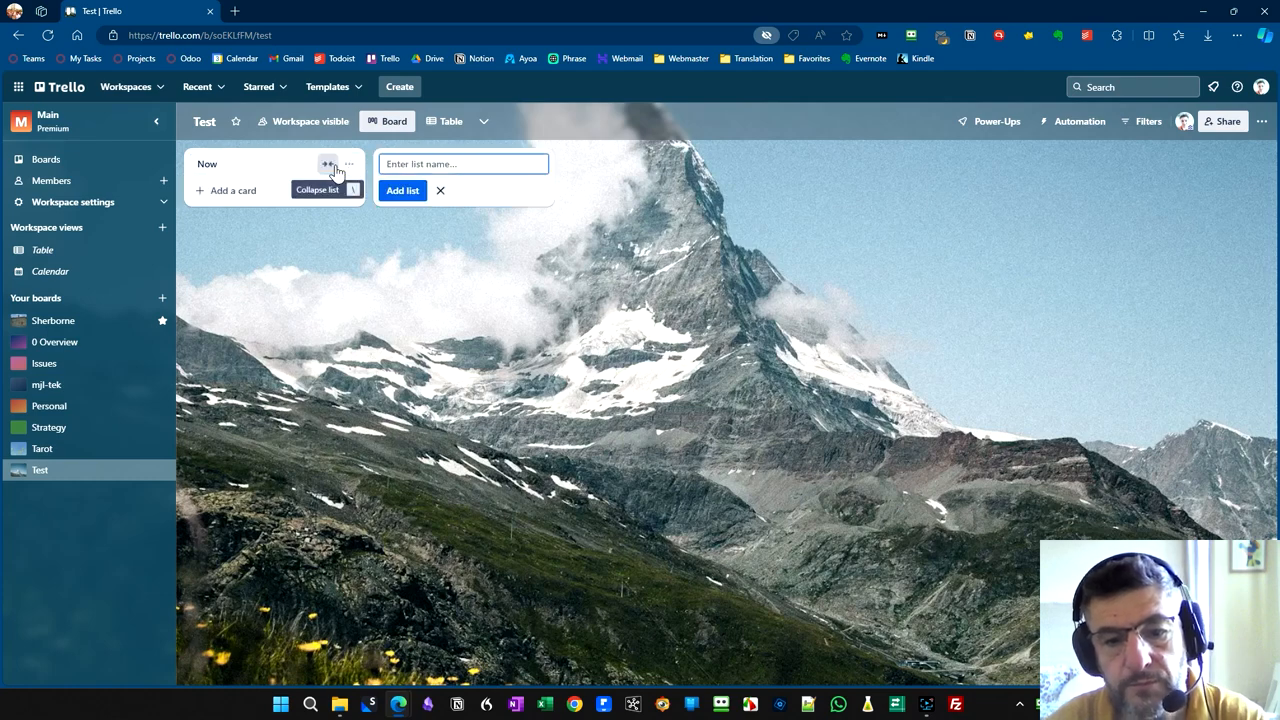
pyautogui.write('Next')
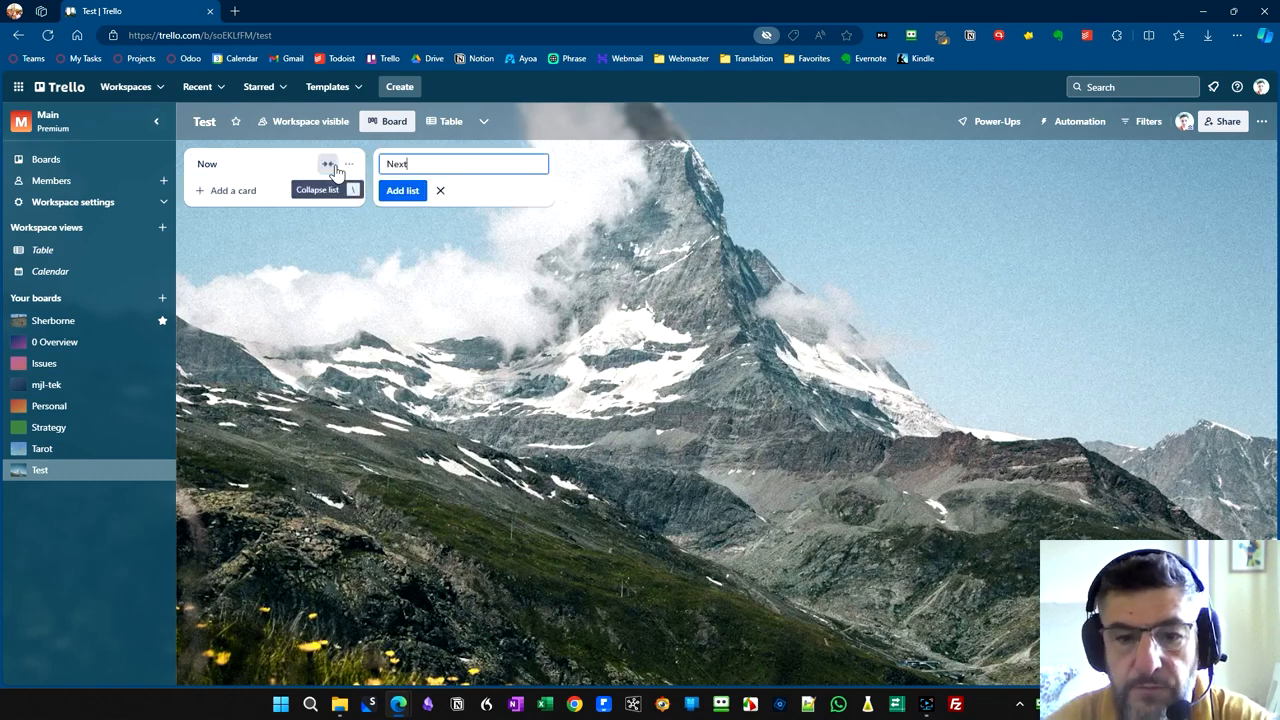
pyautogui.press('Return')
pyautogui.write('Soon')
pyautogui.press('Return')
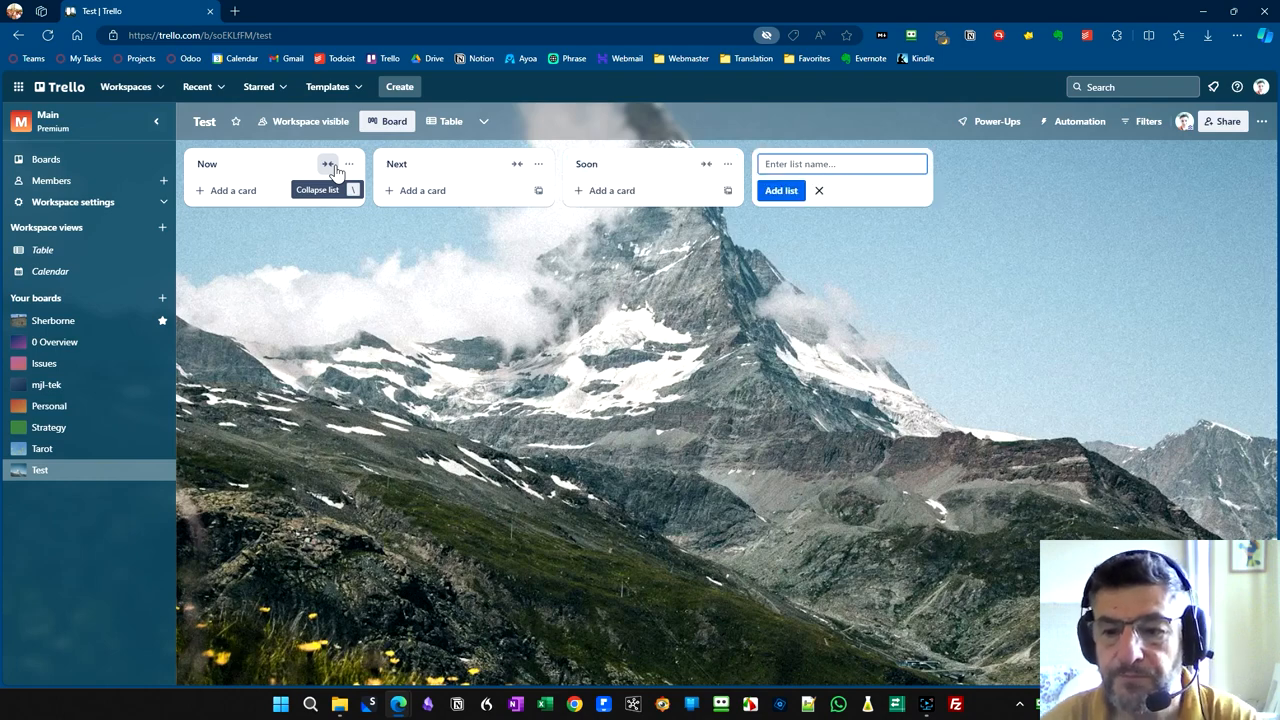
pyautogui.click(821, 192)
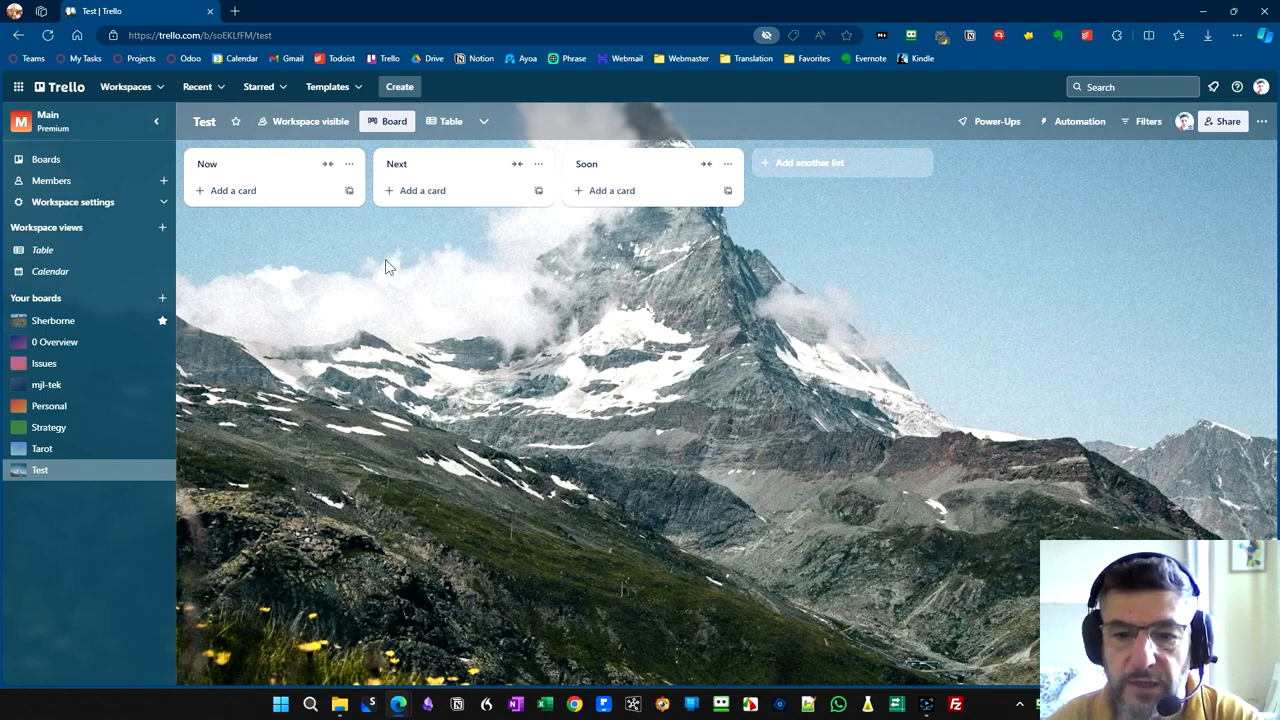
# - Add a card named "A Card" to the Now list
pyautogui.click(255, 199)
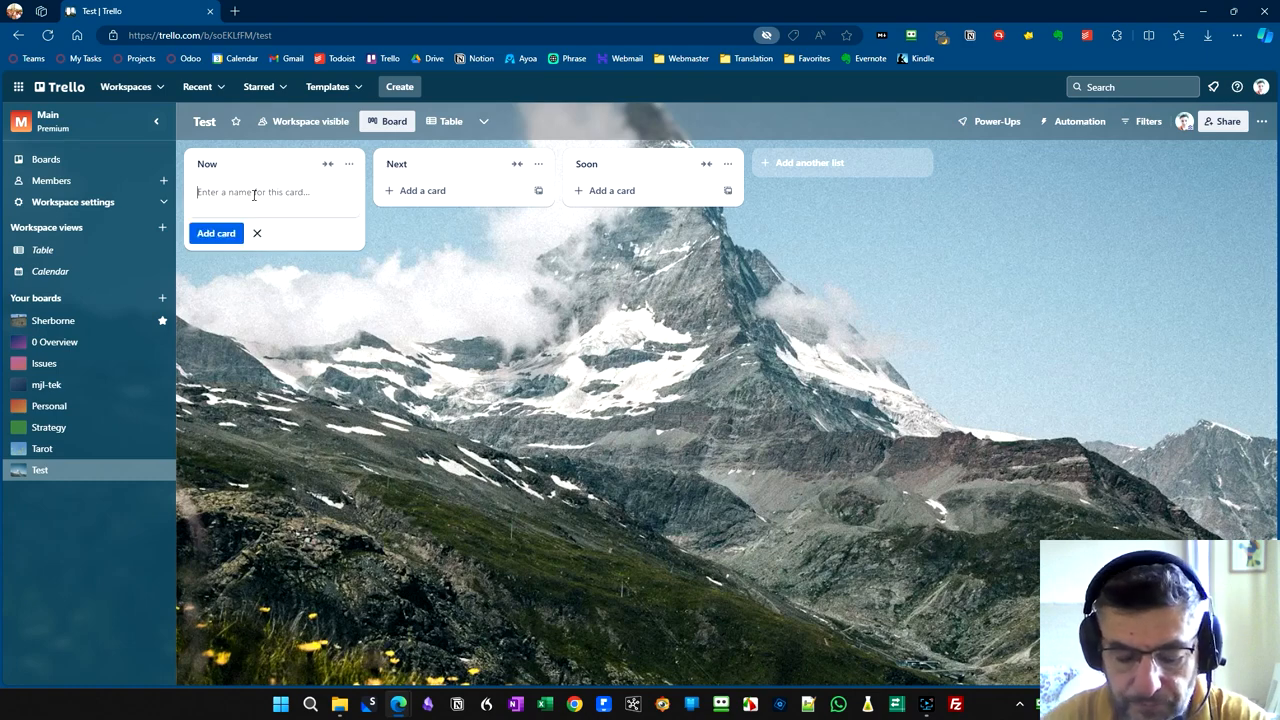
pyautogui.write('A Card')
pyautogui.press('Return')
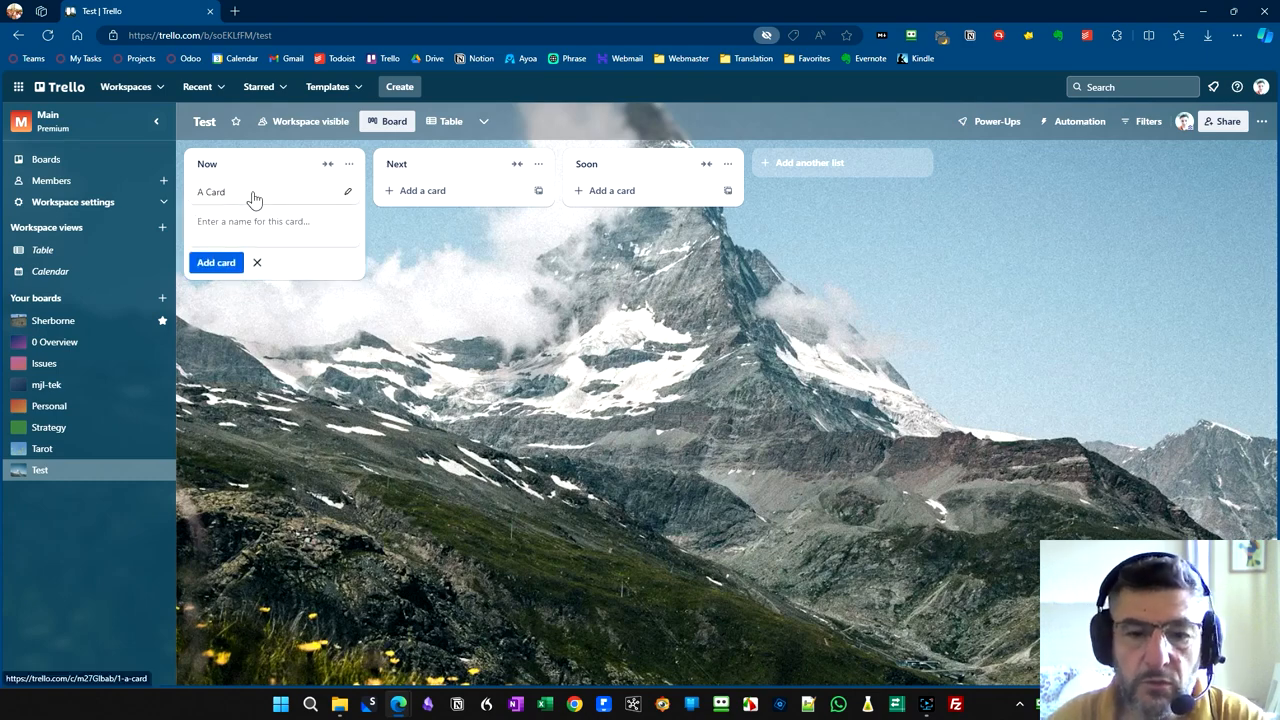
# - Open A Card and add a checklist to it with the default title "Checklist"
pyautogui.click(252, 194)
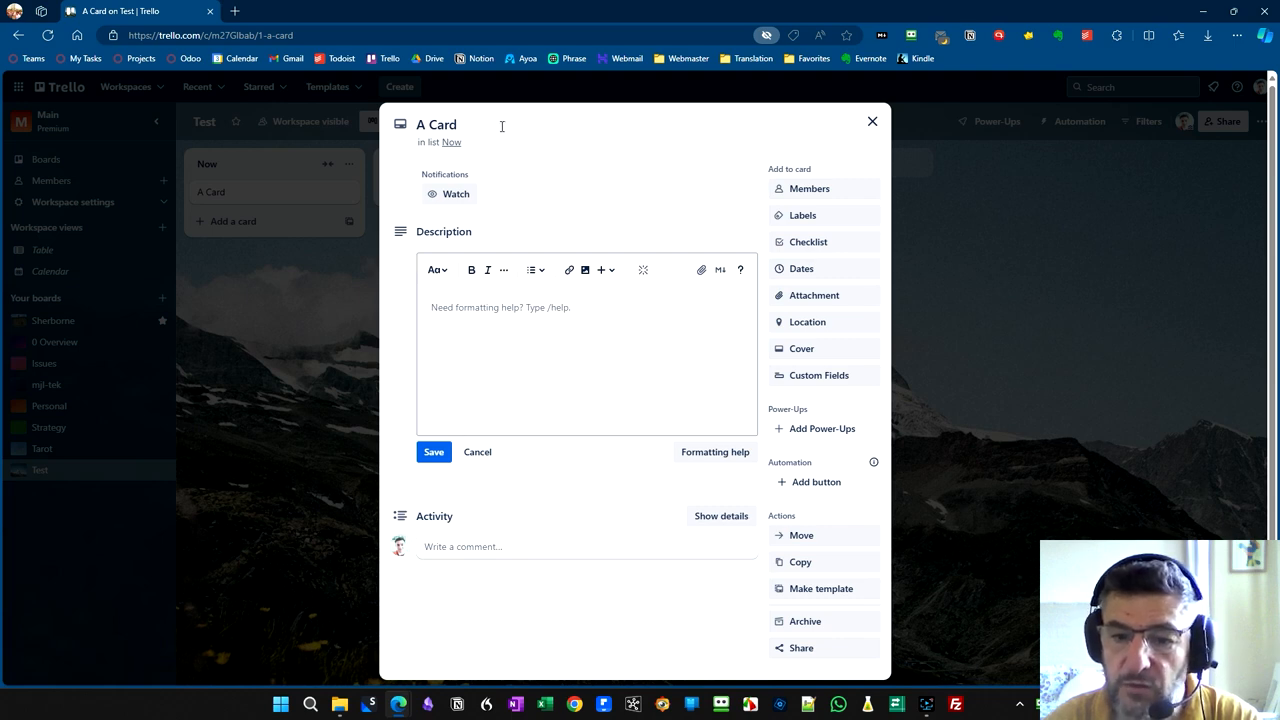
pyautogui.click(797, 250)
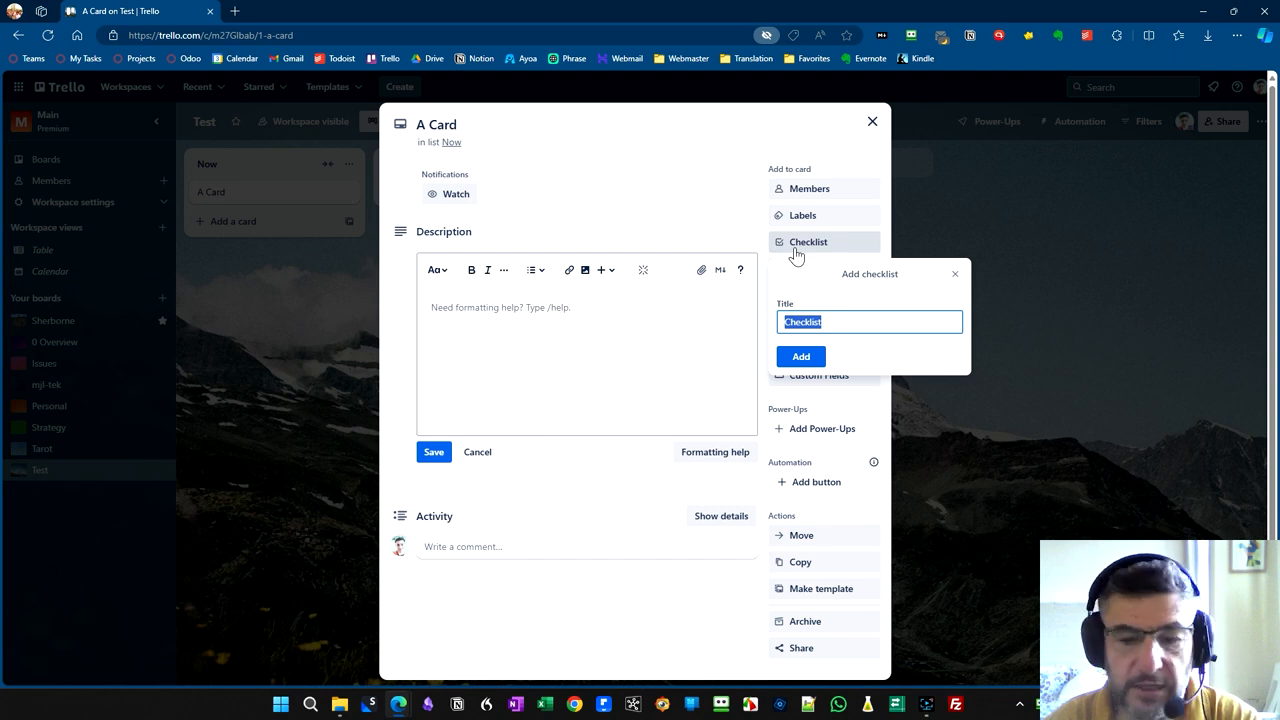
pyautogui.click(801, 356)
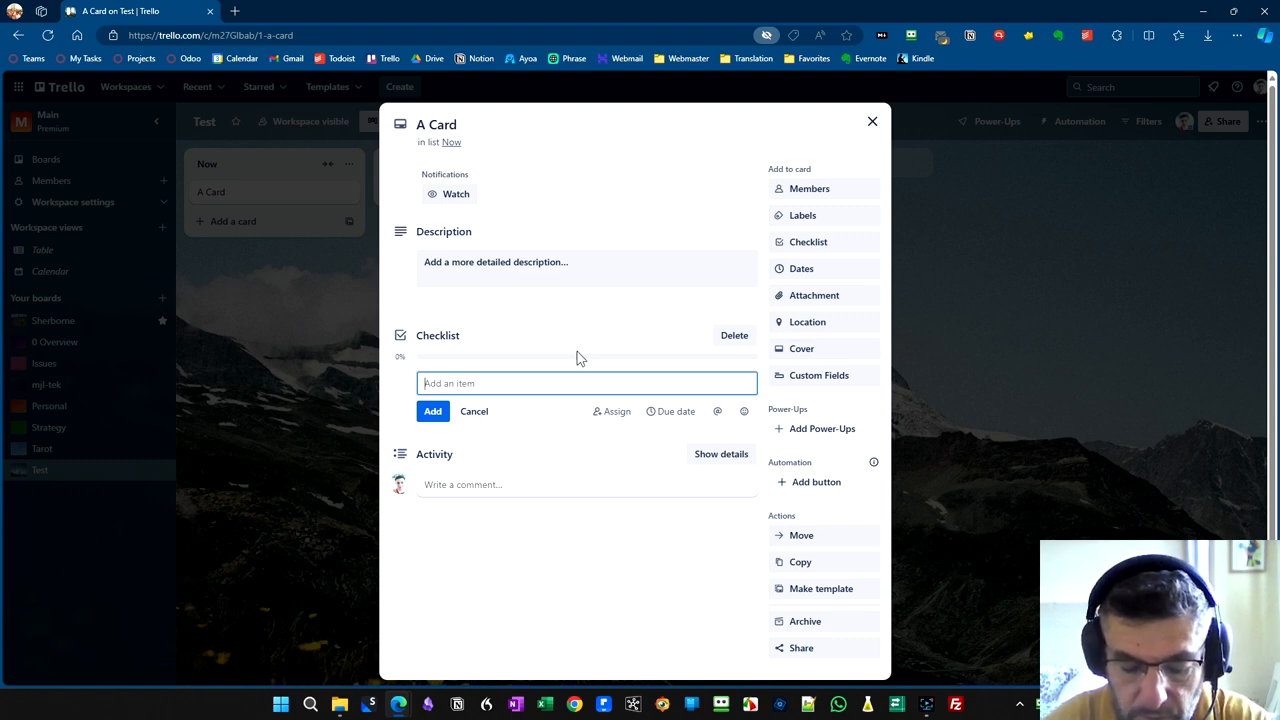
# - Add the checklist items "First thing" and "Second thing", and mark First thing as complete
pyautogui.write('First things')
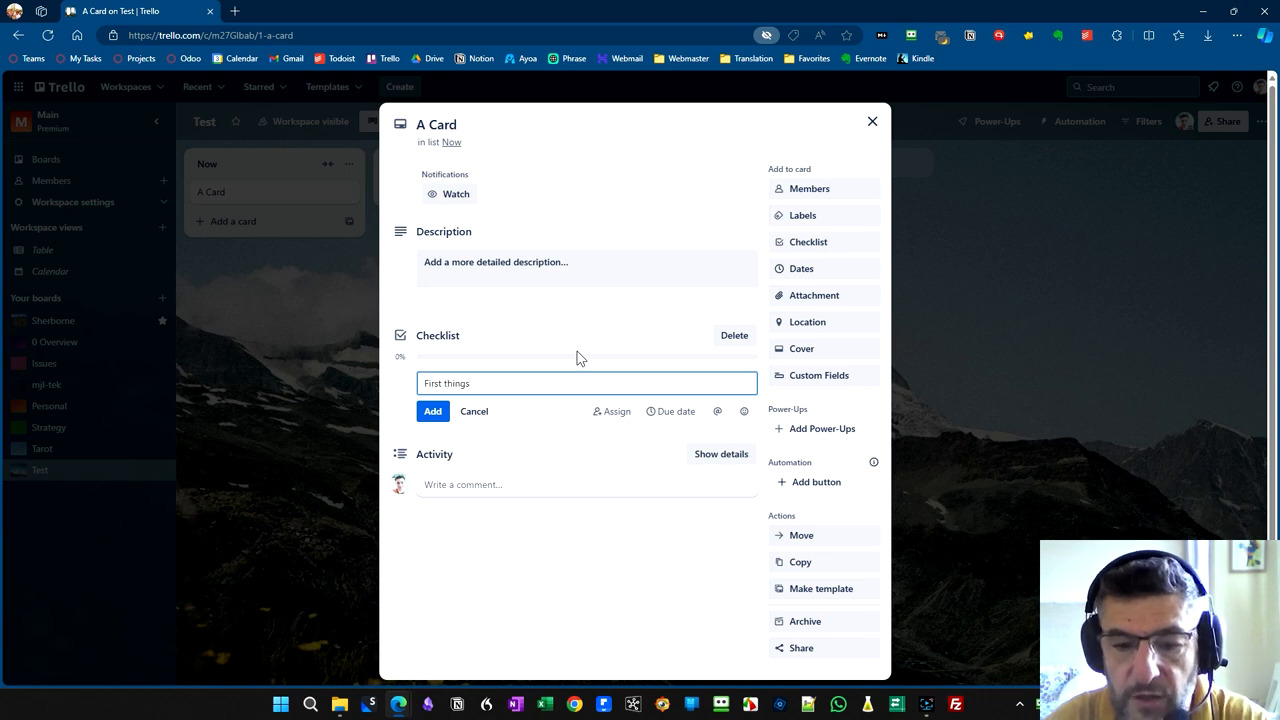
pyautogui.press('Return')
pyautogui.write('Second thing')
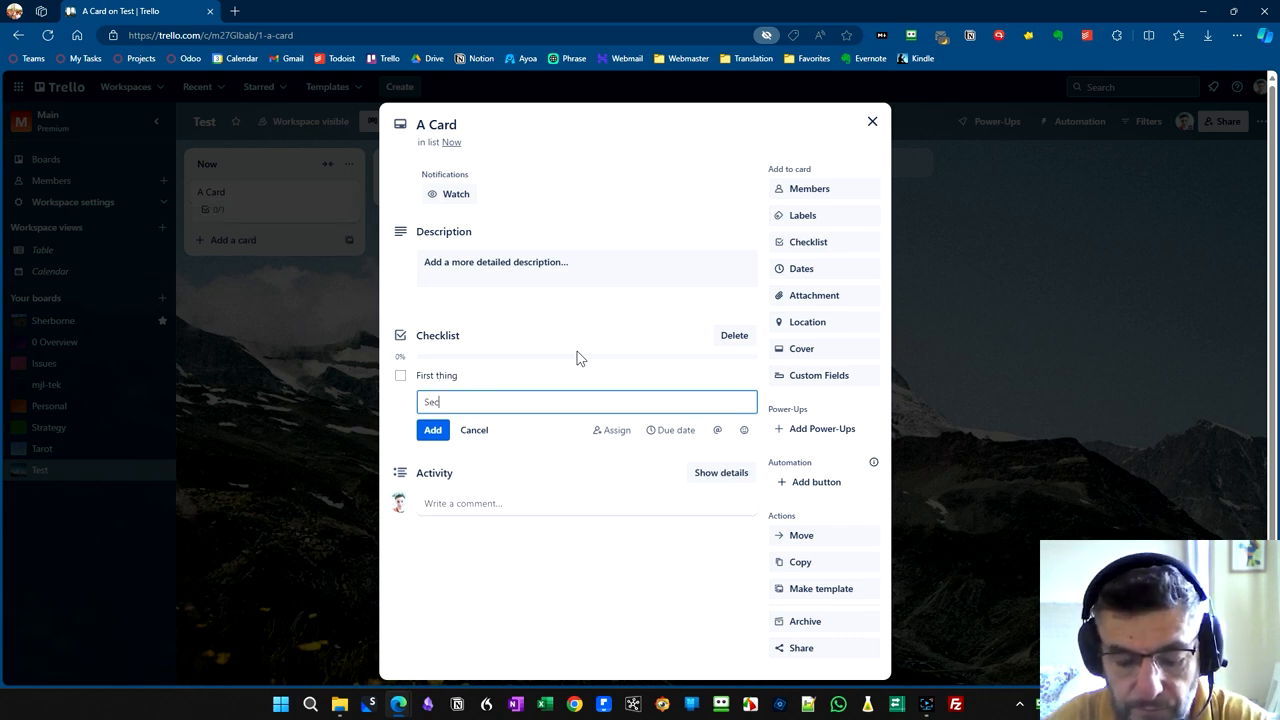
pyautogui.press('Return')
pyautogui.click(400, 375)
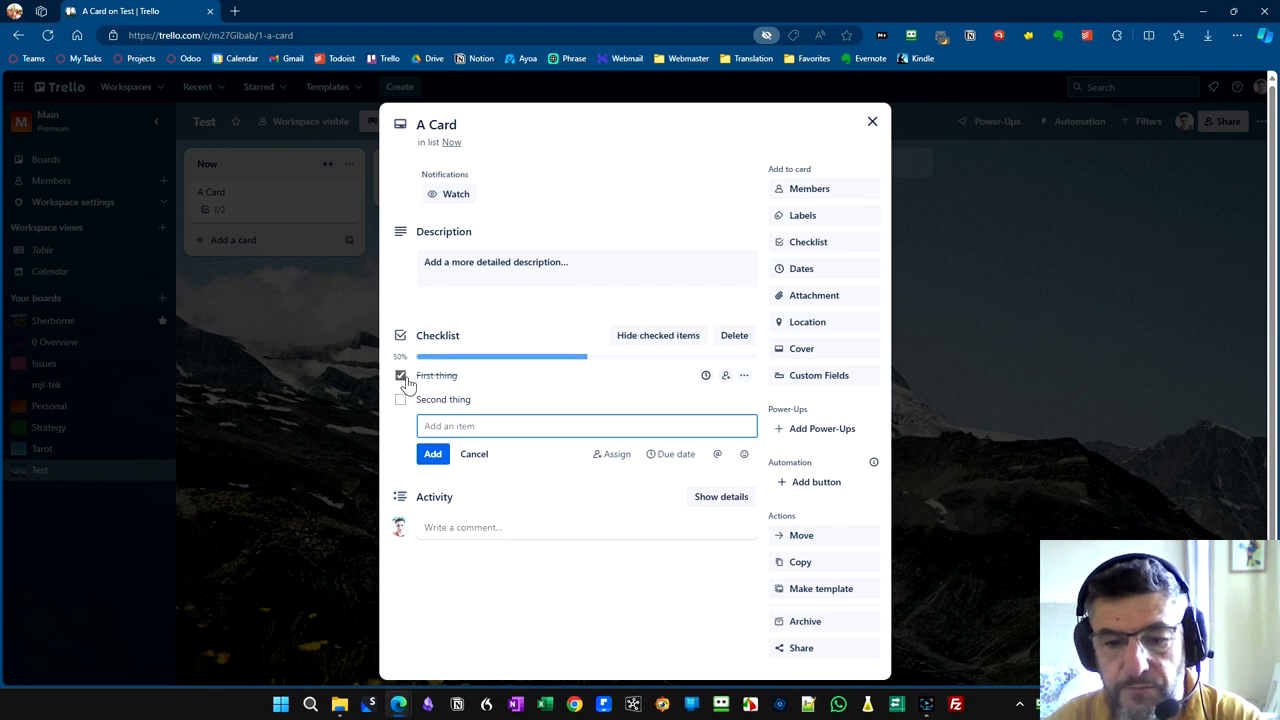
# - Rename the open card as "Project"
pyautogui.click(506, 128)
pyautogui.hotkey('ctrl', 'a')
pyautogui.write('Project')
pyautogui.press('Return')
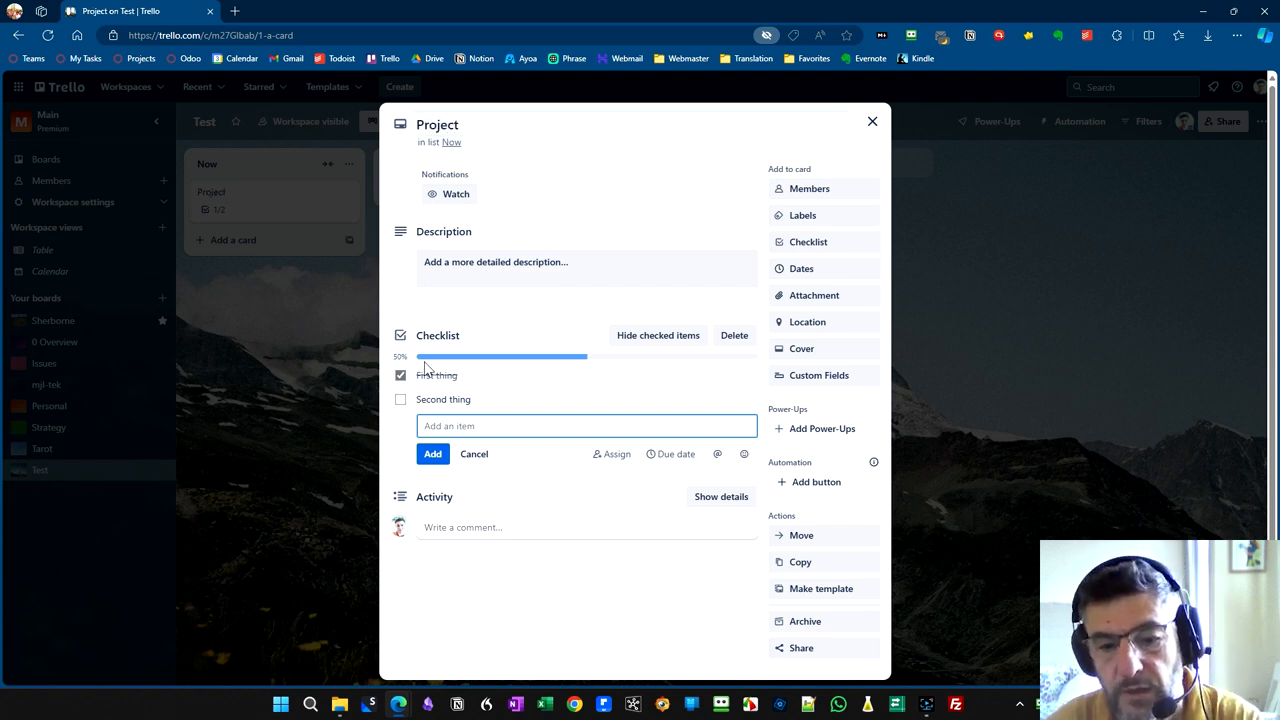
# - Add the items "Stages" and "Shopping" to the Project card's checklist and close the card
pyautogui.write('Stages')
pyautogui.press('Return')
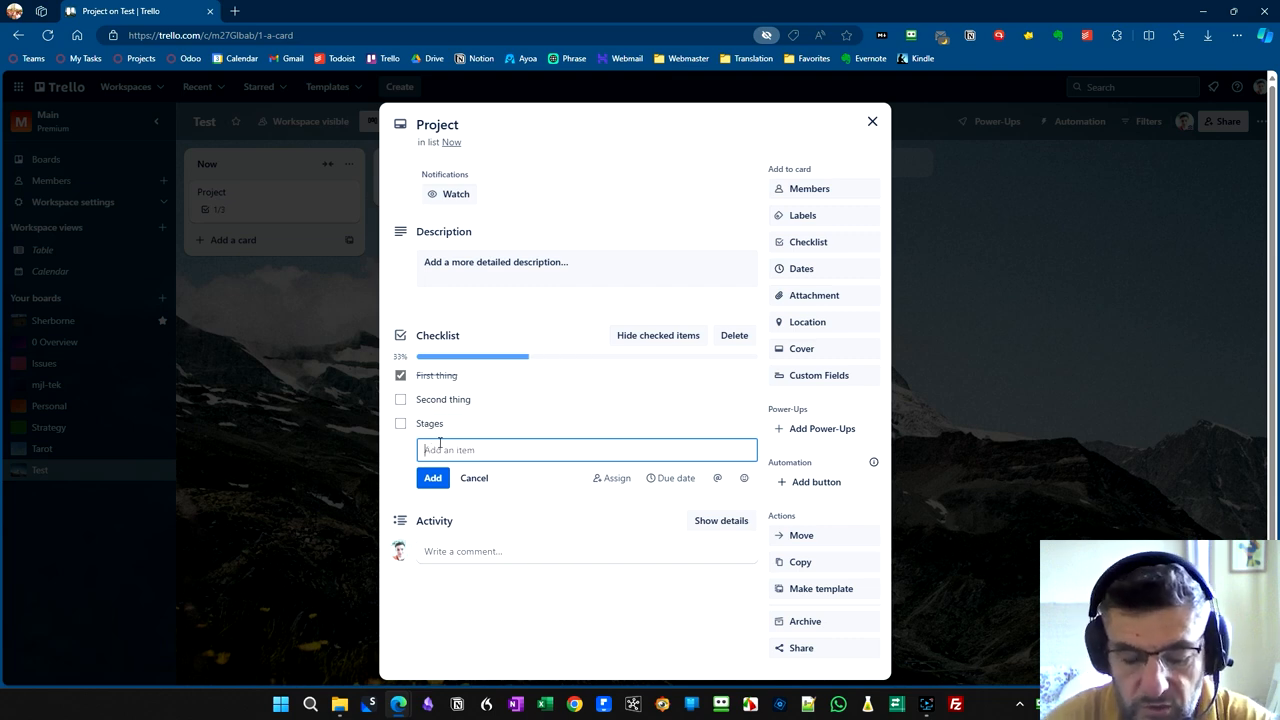
pyautogui.write('Shopping')
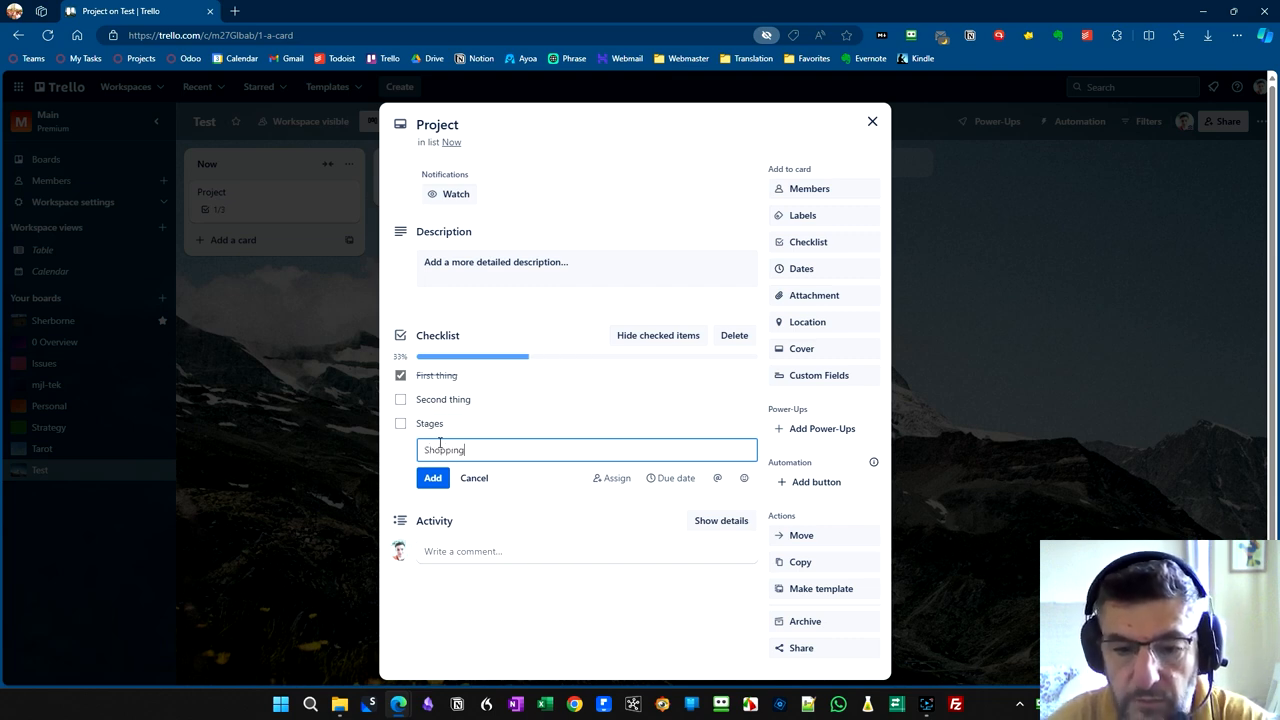
pyautogui.press('Return')
pyautogui.press('Escape')
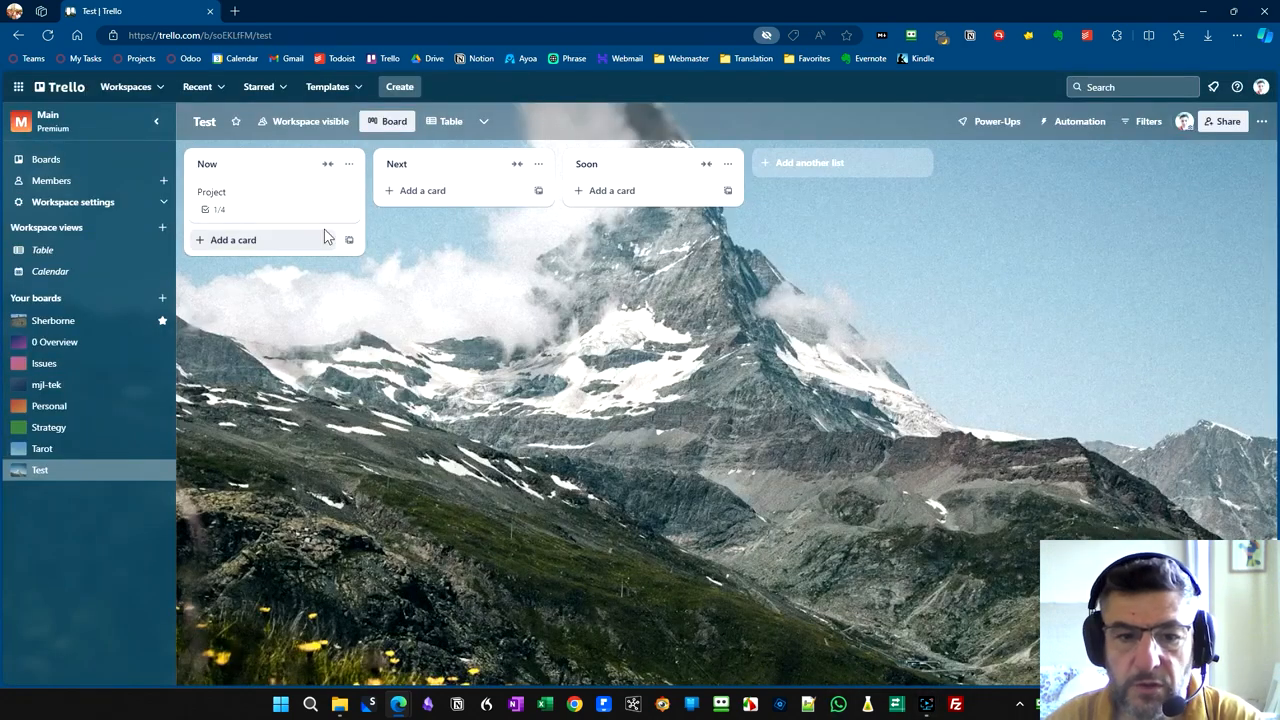
# - Apply the green label to the Project card and title that label "Important"
pyautogui.click(292, 212)
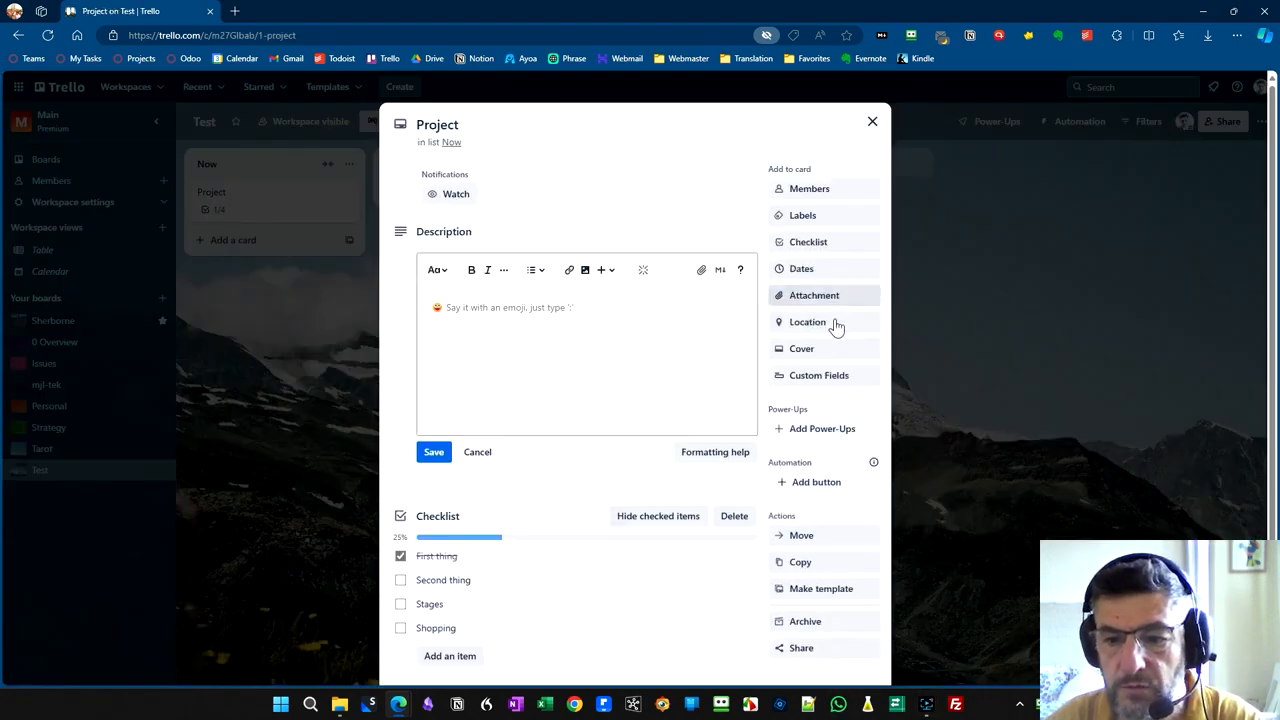
pyautogui.click(830, 222)
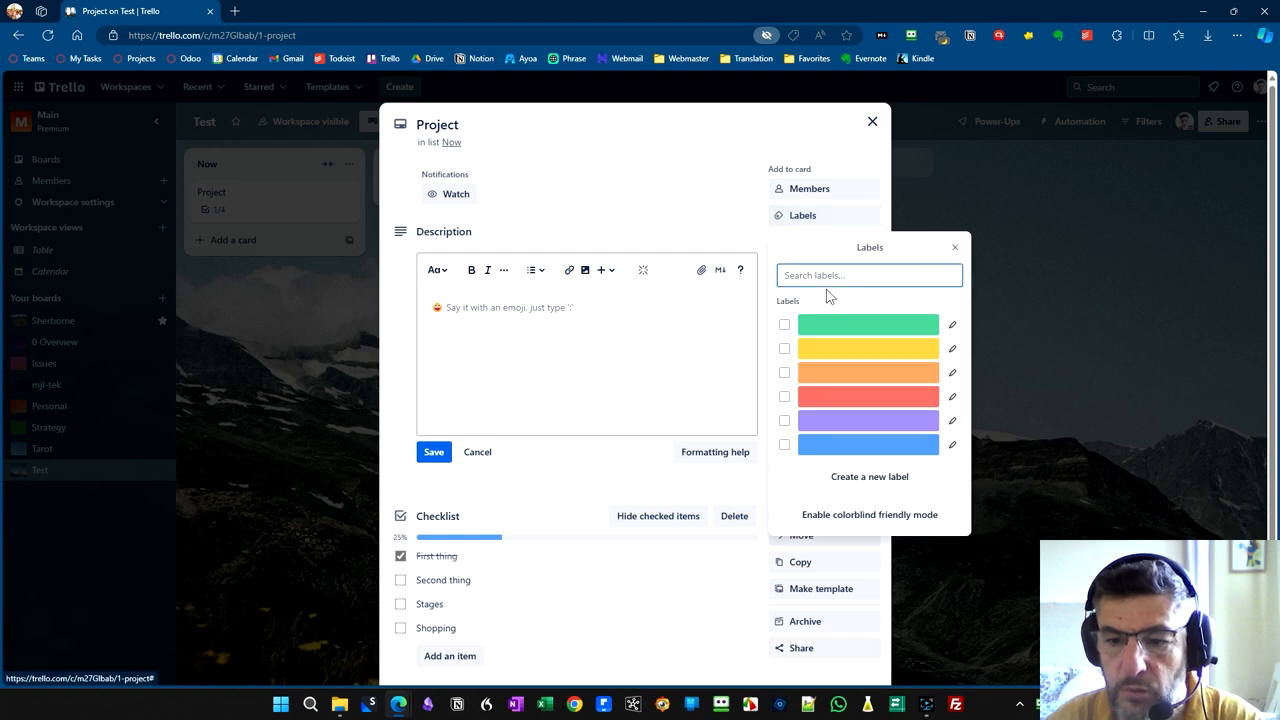
pyautogui.click(785, 328)
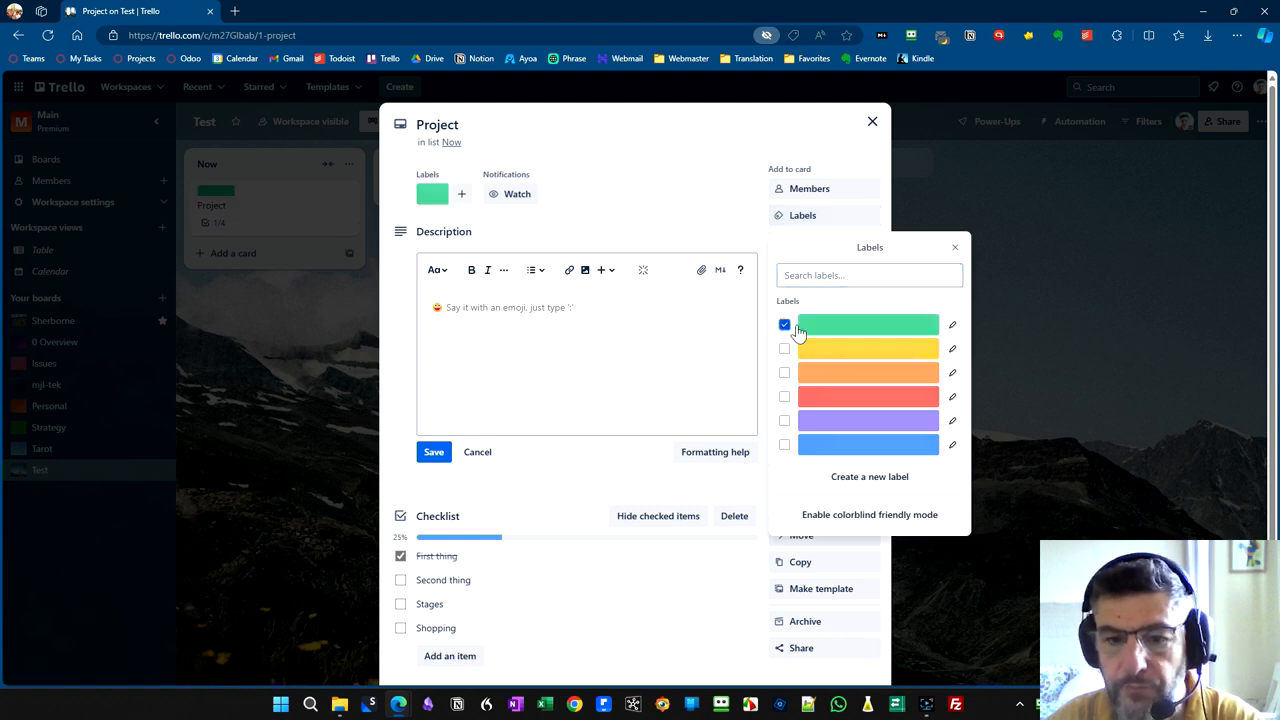
pyautogui.click(954, 327)
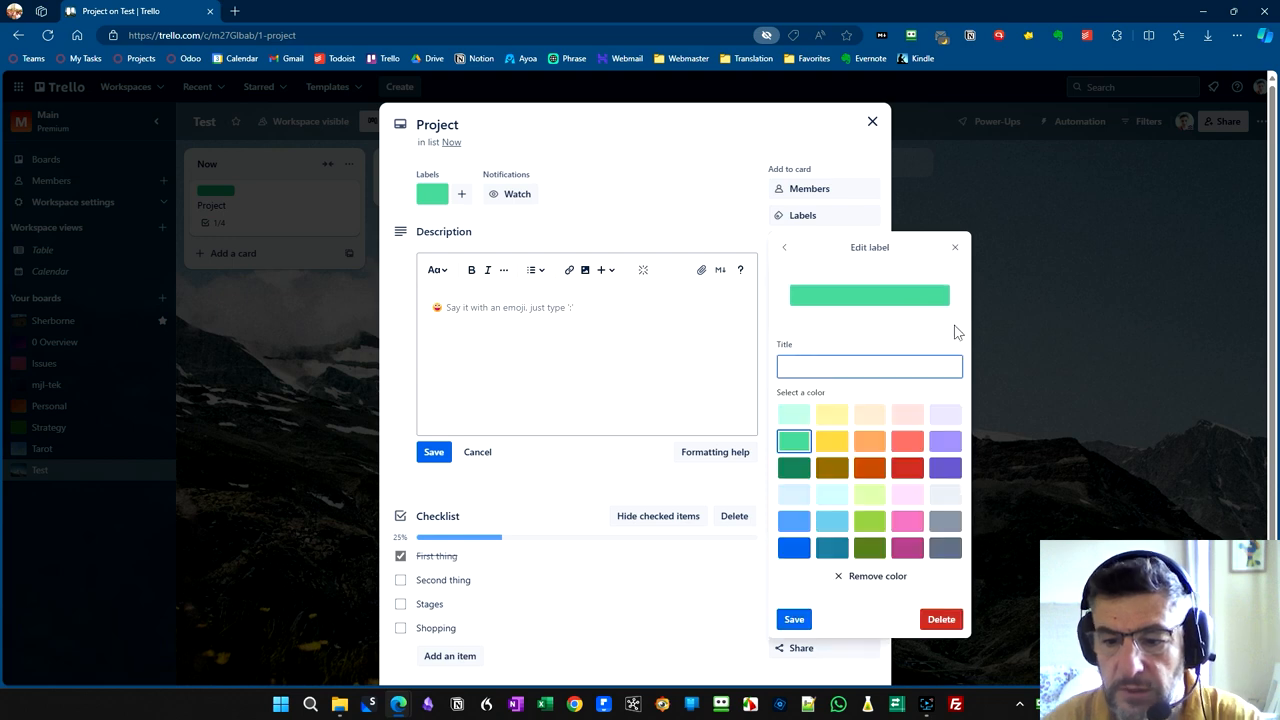
pyautogui.write('Important')
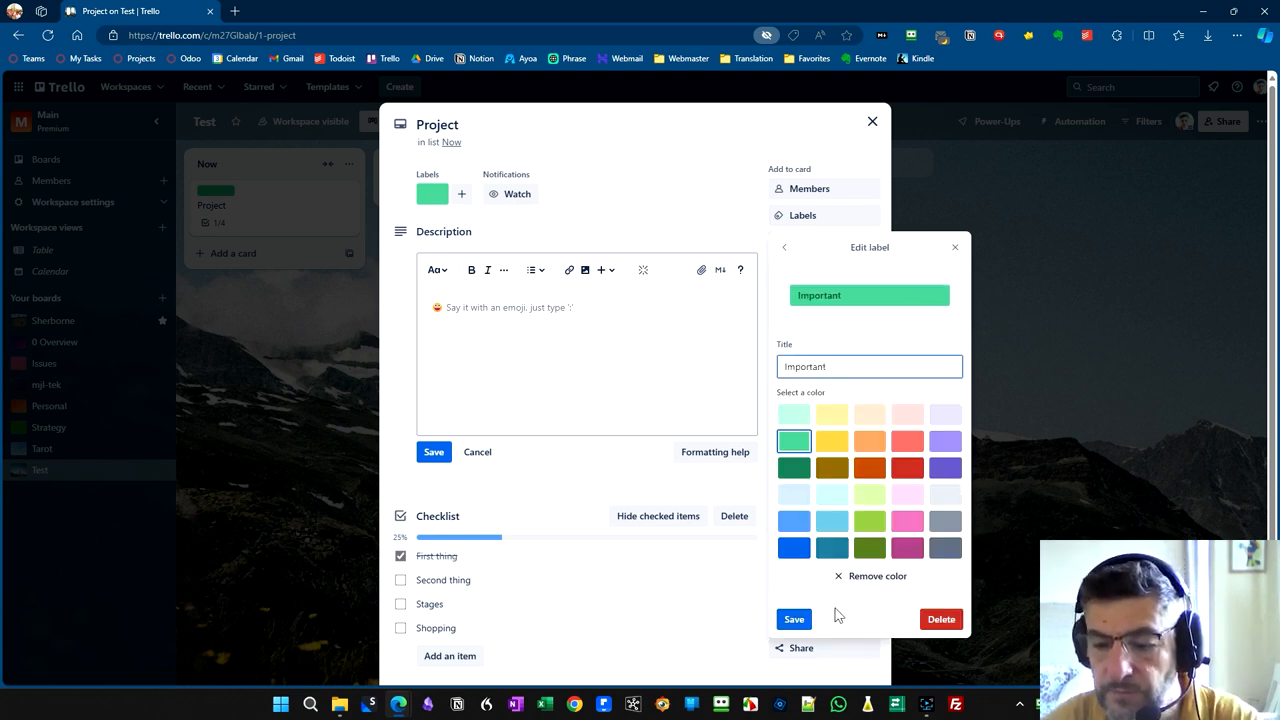
pyautogui.click(794, 619)
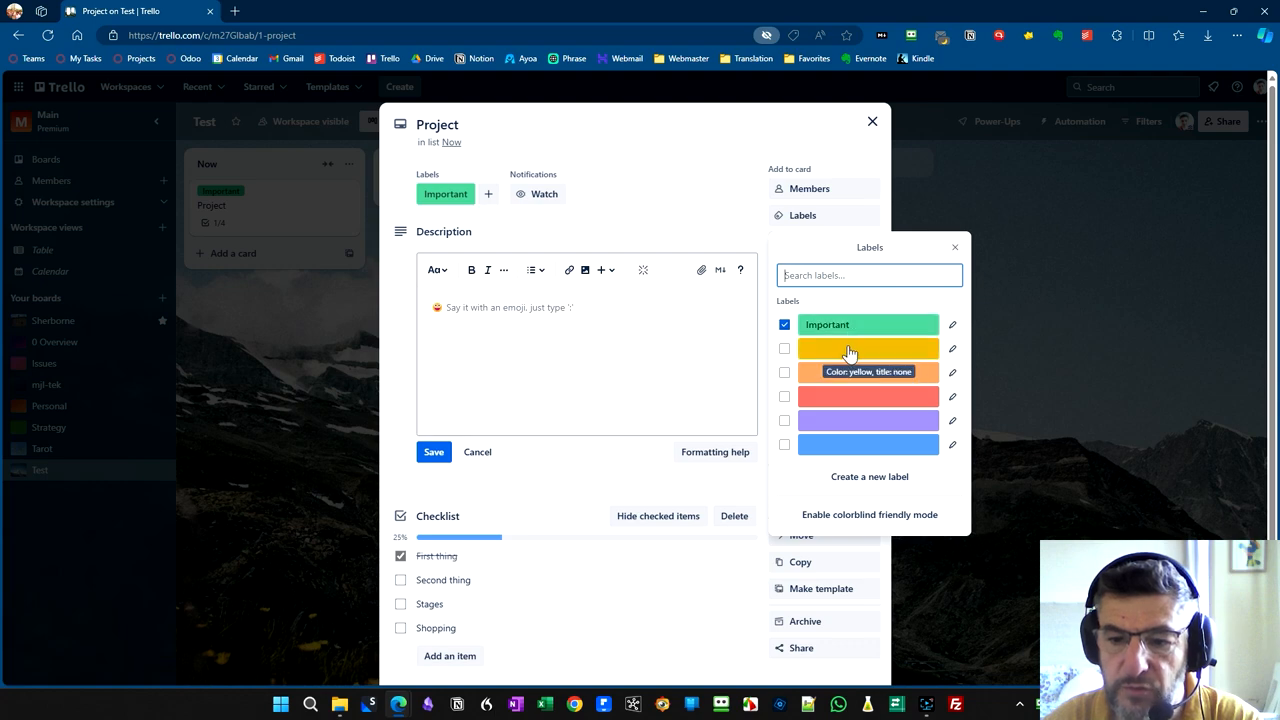
# - Apply the yellow label titled "Urgent" to the Project card and return to the board
pyautogui.click(784, 348)
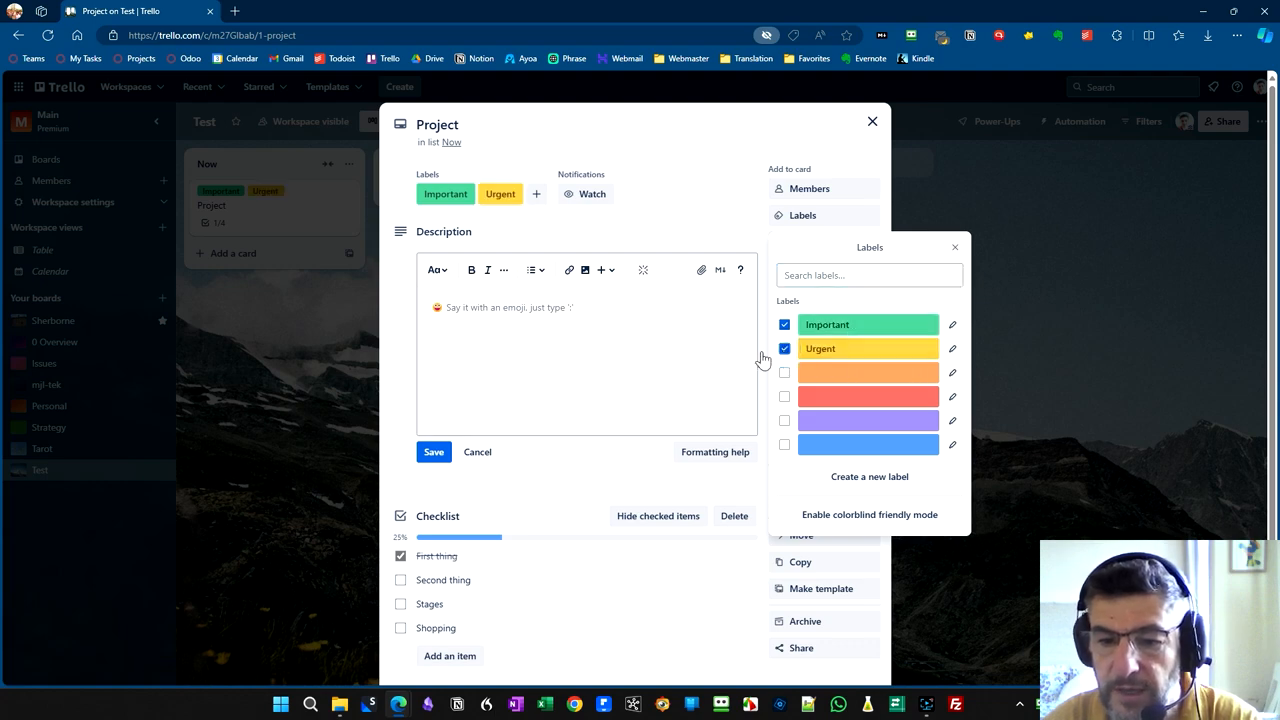
pyautogui.click(346, 380)
pyautogui.click(317, 291)
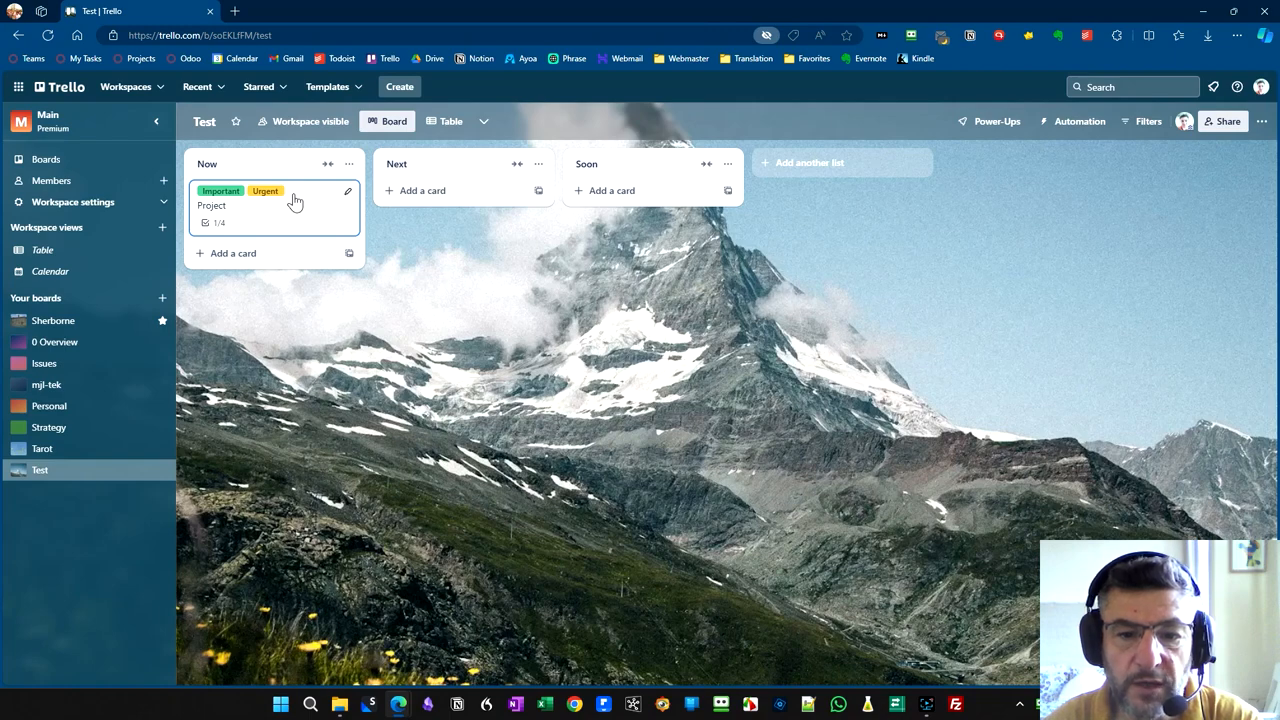
pyautogui.press('alt')
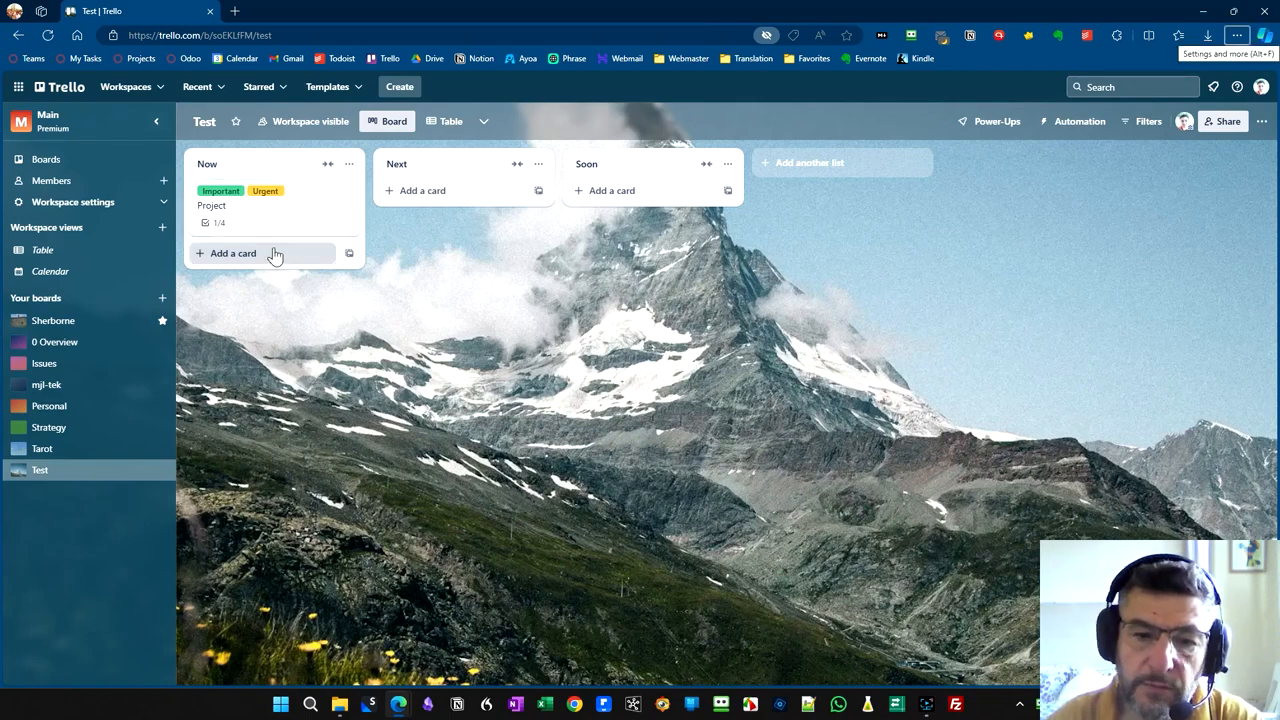
# - Add a card named "Another card" to the Next list
pyautogui.click(452, 192)
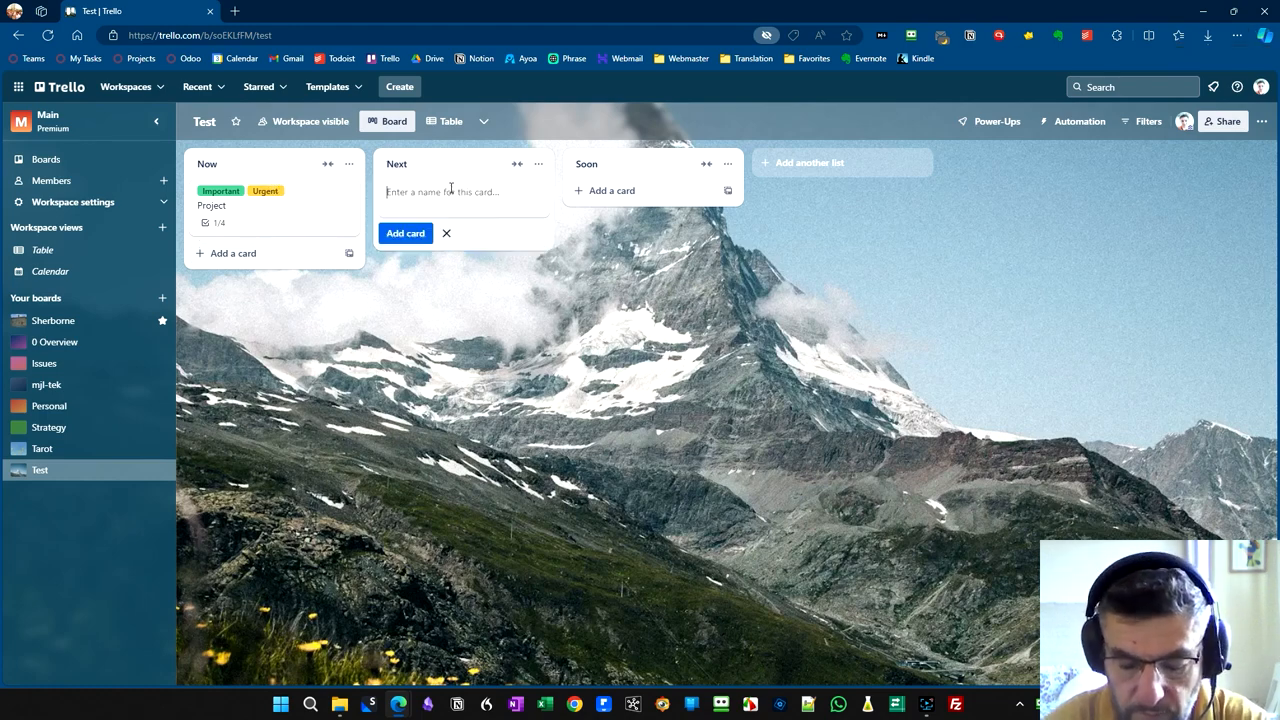
pyautogui.write('Another card')
pyautogui.press('Return')
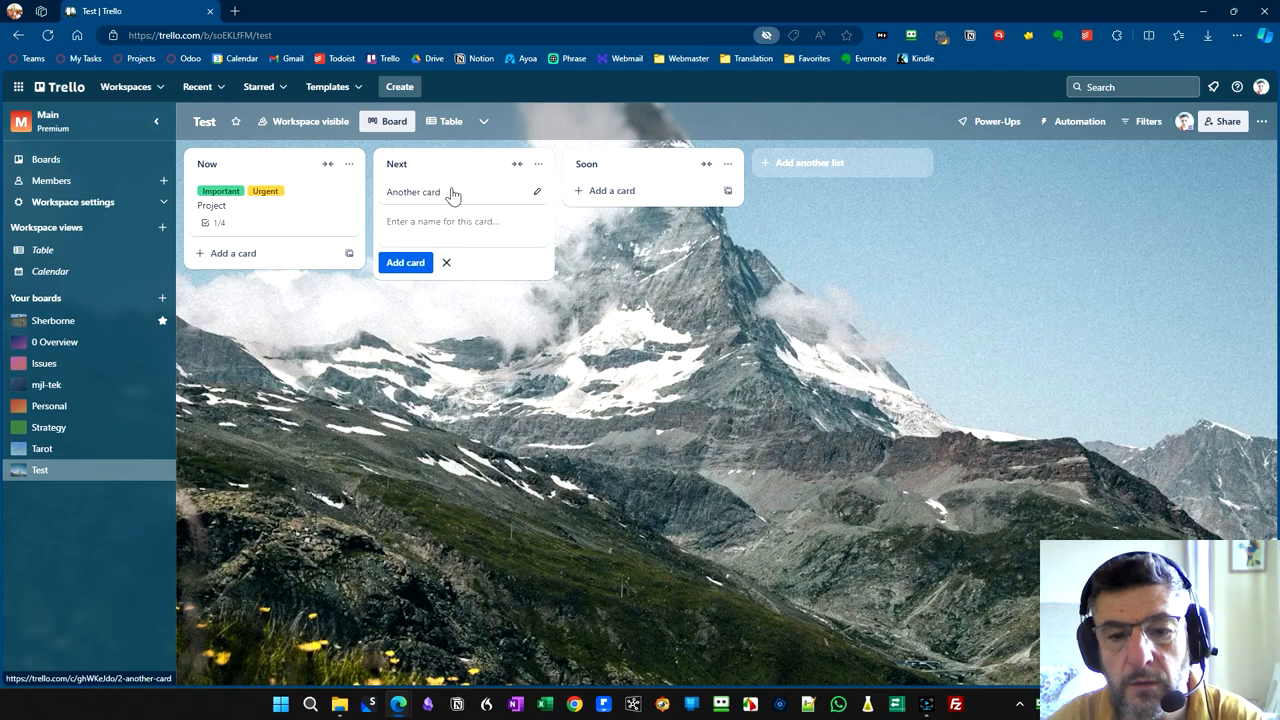
# - Move the cards between the Now and Next lists, ending with both in Now and Project above Another card
pyautogui.moveTo(452, 192); pyautogui.dragTo(463, 218)
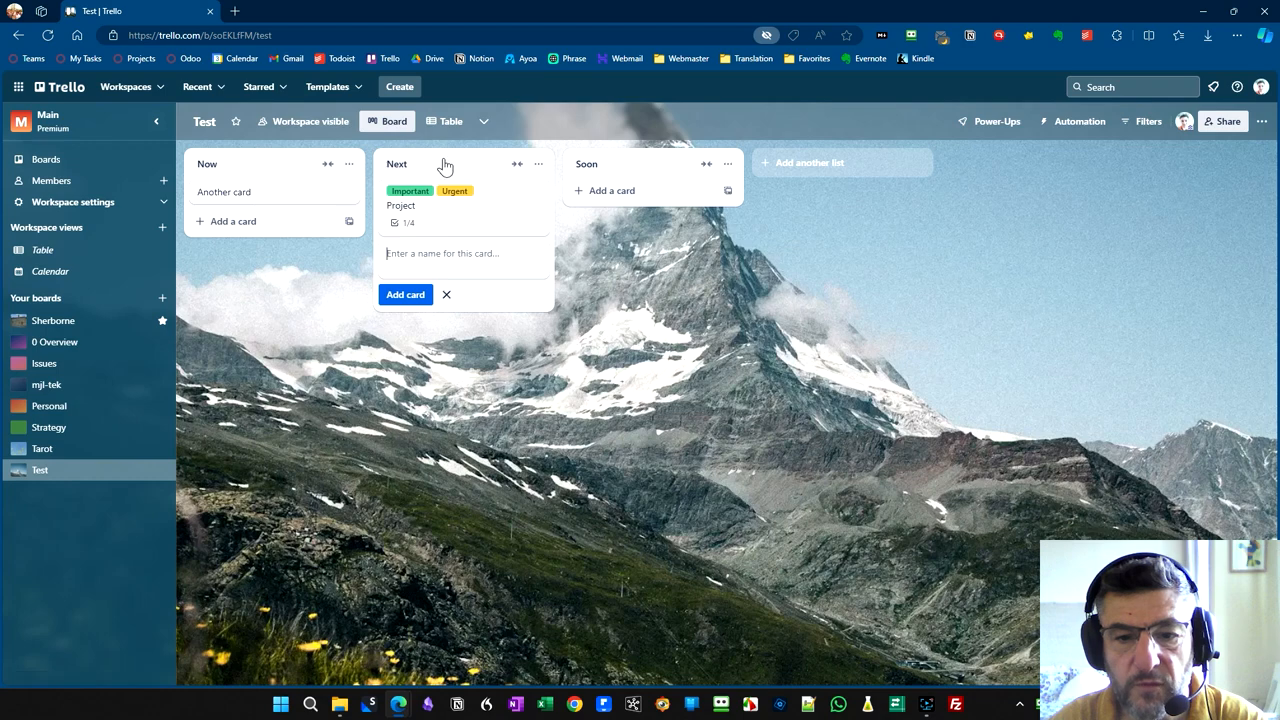
pyautogui.moveTo(455, 228); pyautogui.dragTo(343, 222)
pyautogui.moveTo(266, 194); pyautogui.dragTo(272, 250)
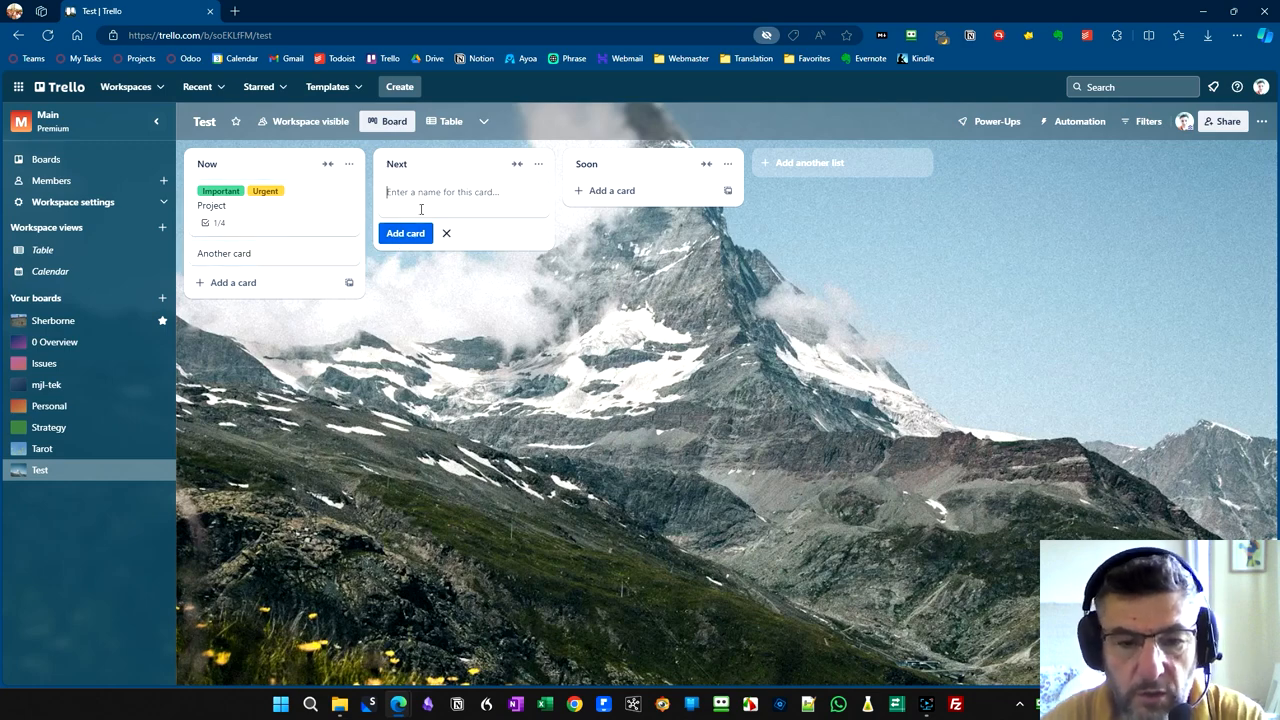
# - Enable the Calendar view for the Test board
pyautogui.click(483, 121)
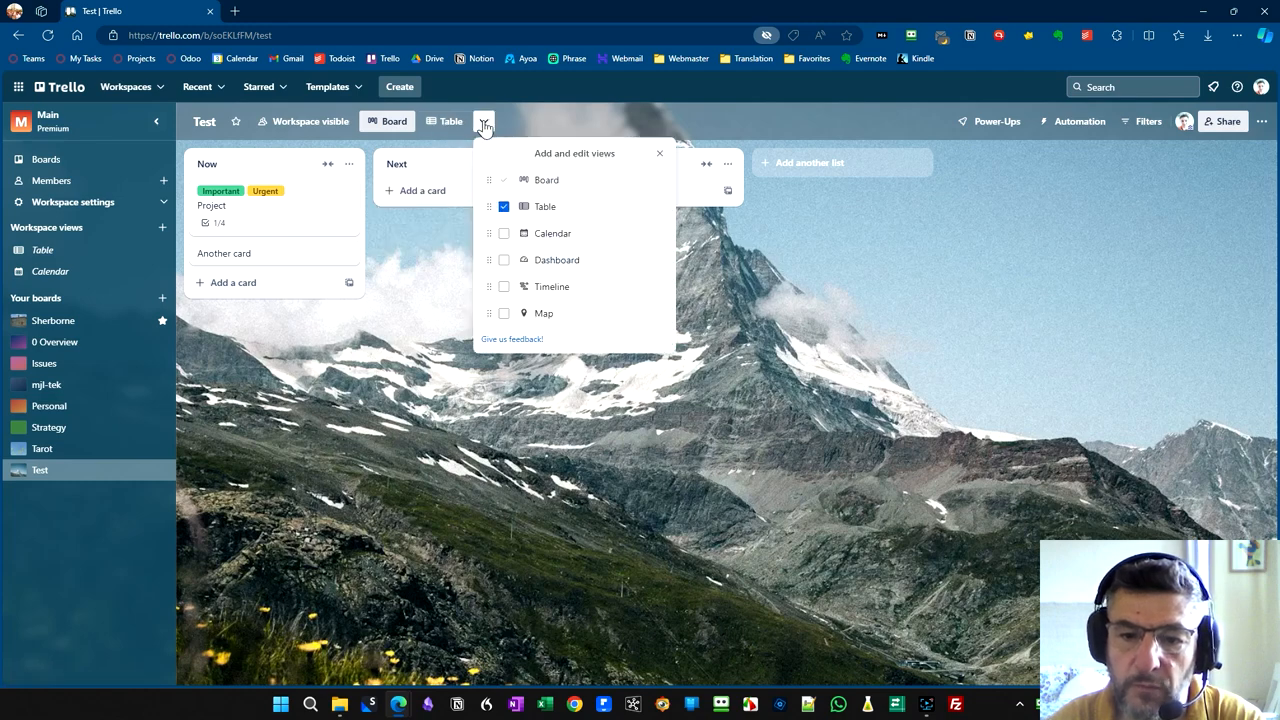
pyautogui.click(504, 234)
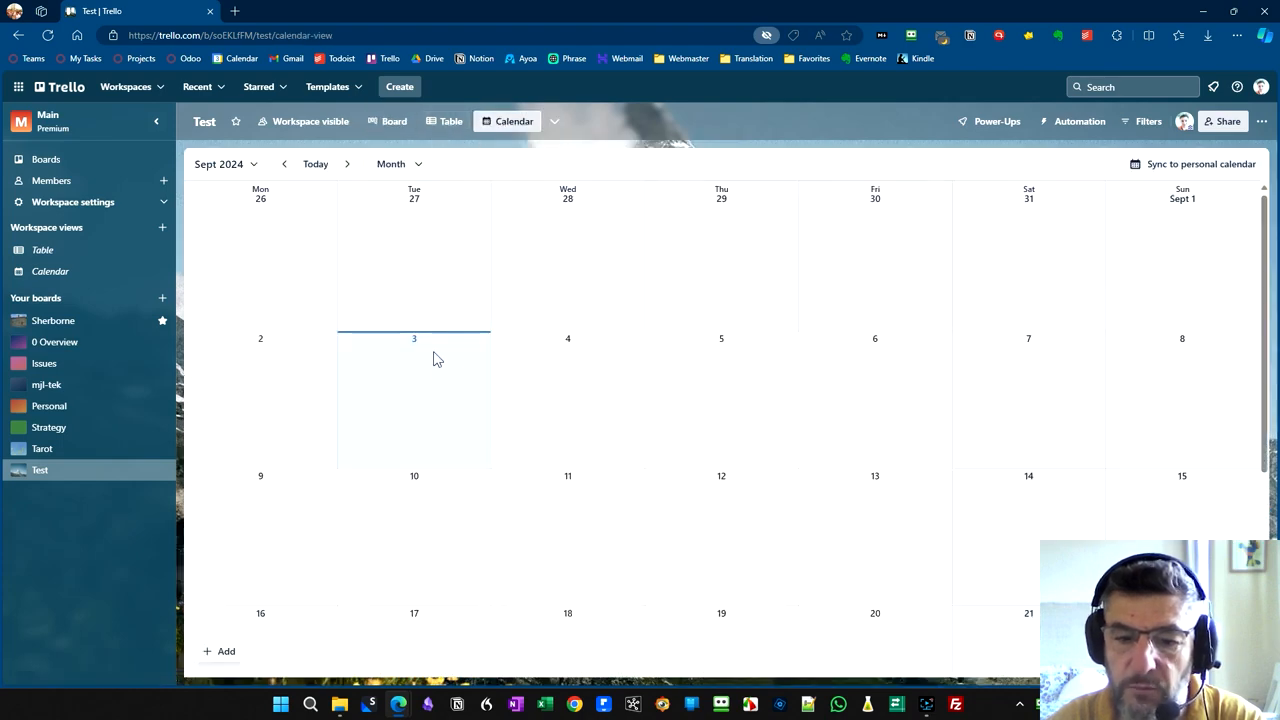
# - Set the Project card's due date to 05/09/2024 on the board and return to the Calendar view
pyautogui.click(447, 123)
pyautogui.click(394, 121)
pyautogui.click(290, 228)
pyautogui.click(600, 266)
pyautogui.click(830, 284)
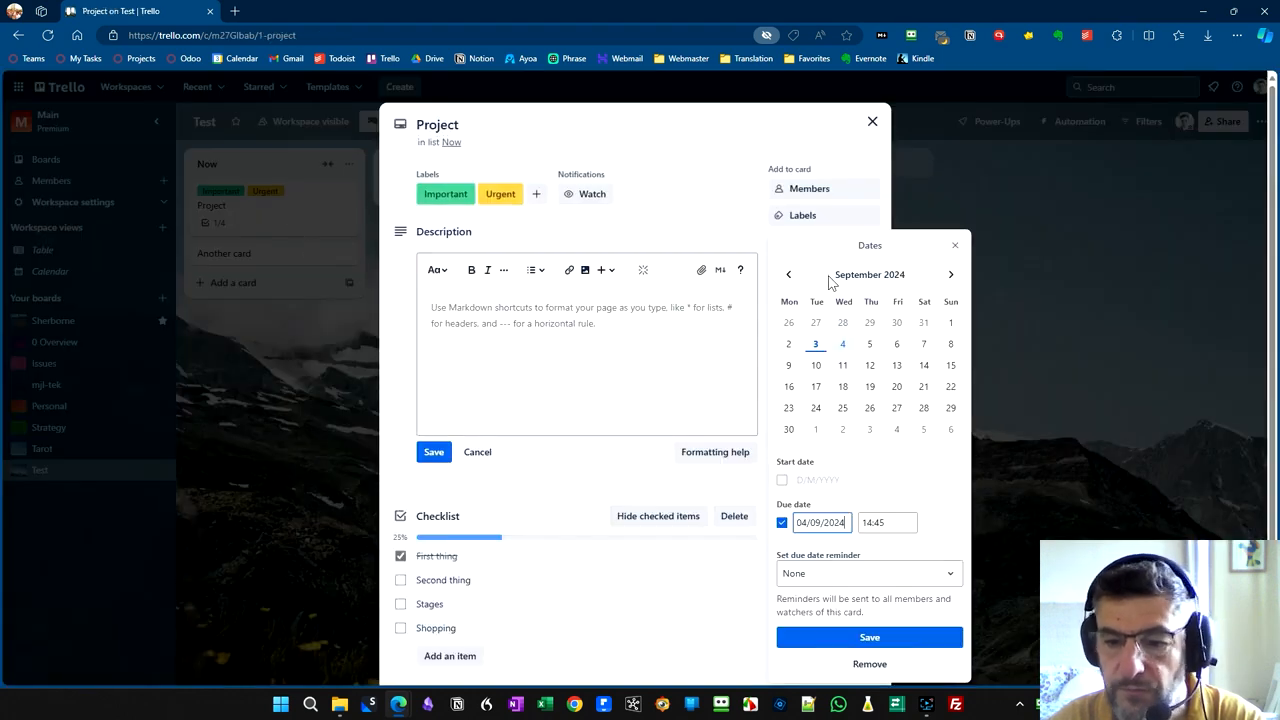
pyautogui.click(870, 347)
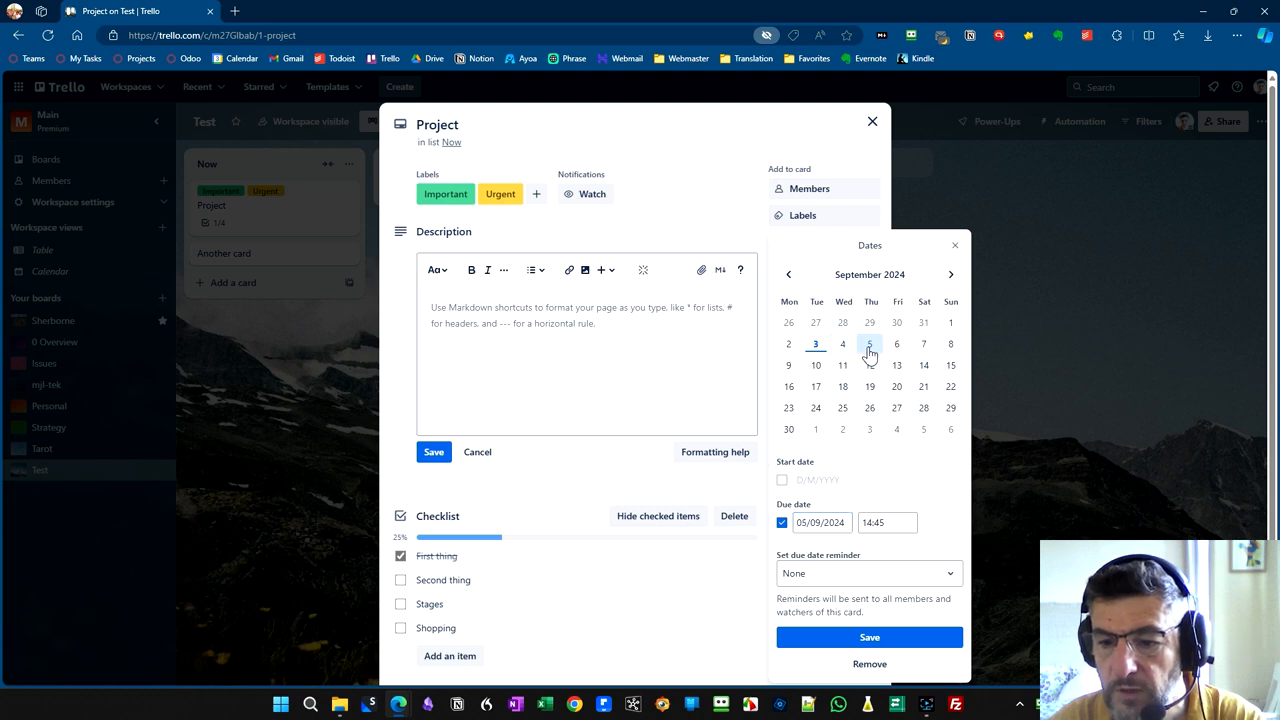
pyautogui.click(845, 638)
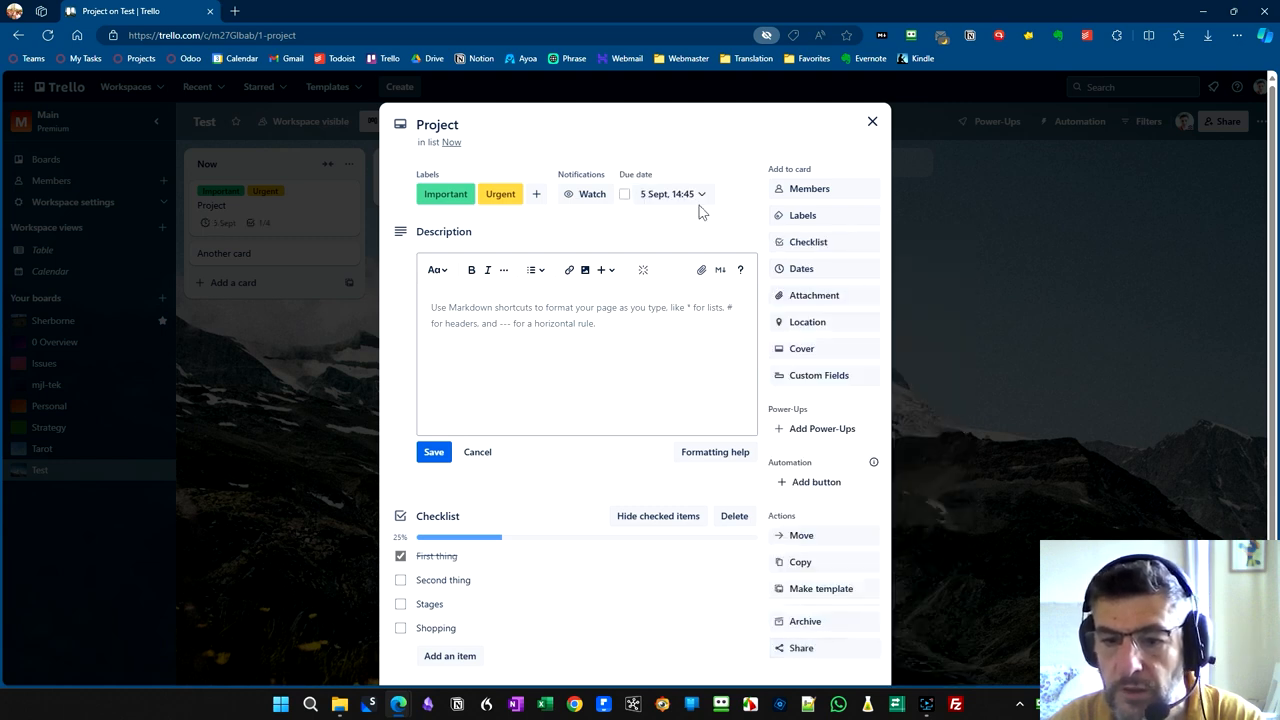
pyautogui.click(924, 301)
pyautogui.click(513, 124)
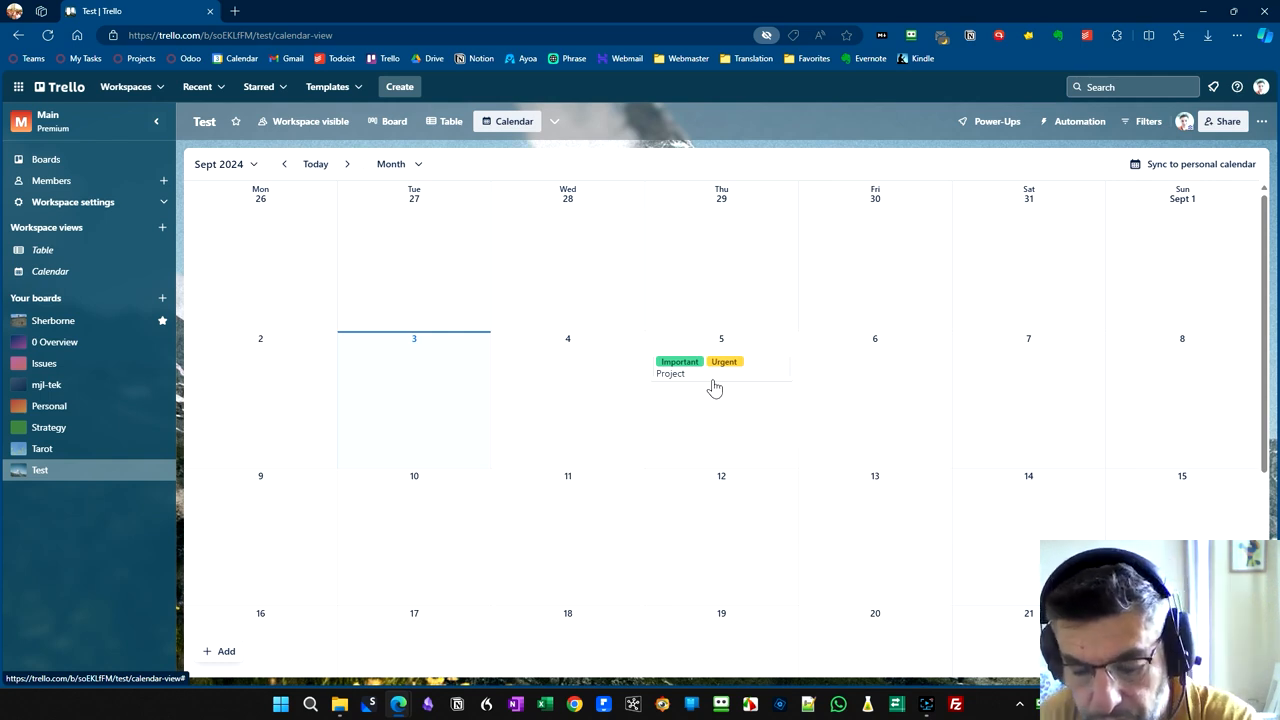
# - Enable the Timeline view for the Test board and open it
pyautogui.click(554, 121)
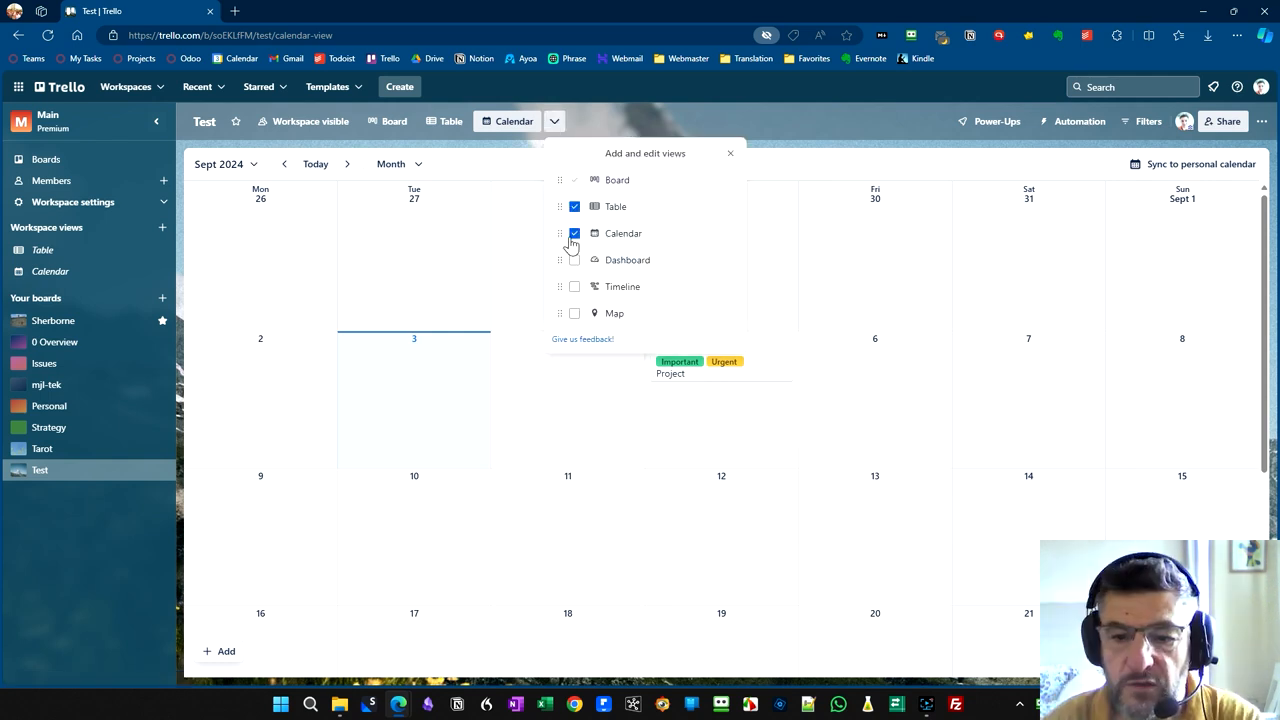
pyautogui.click(574, 288)
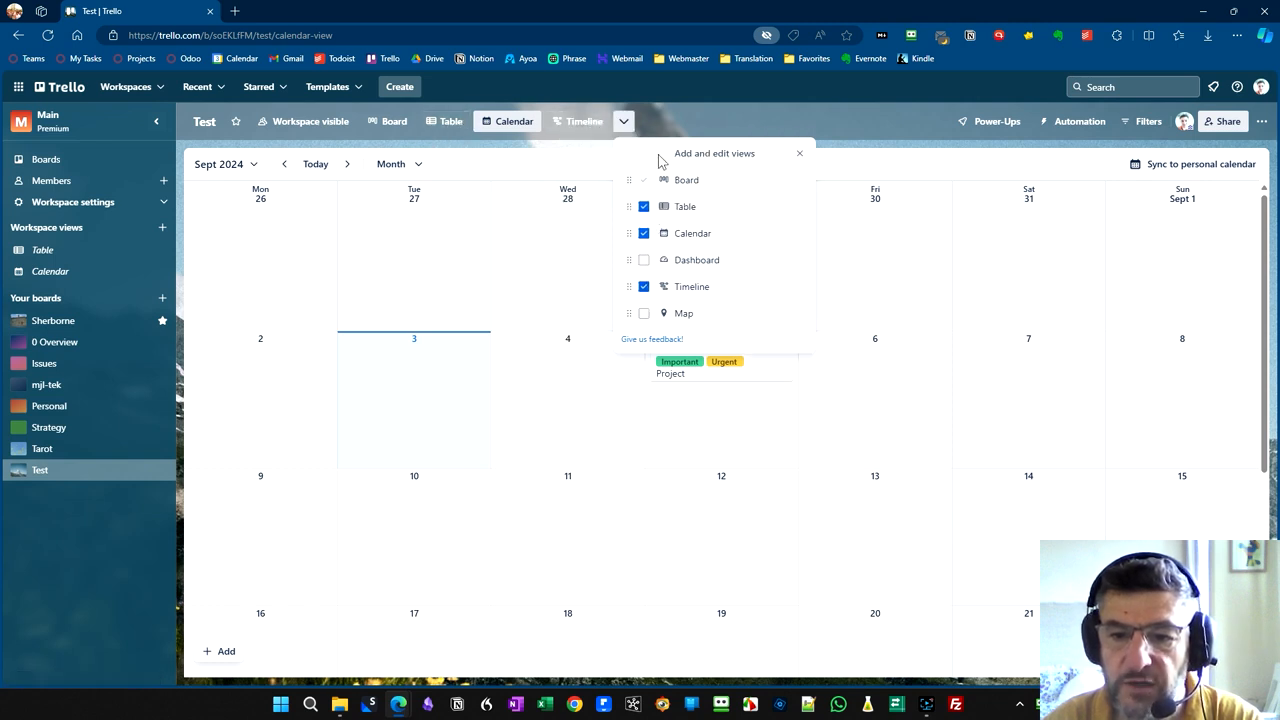
pyautogui.click(666, 121)
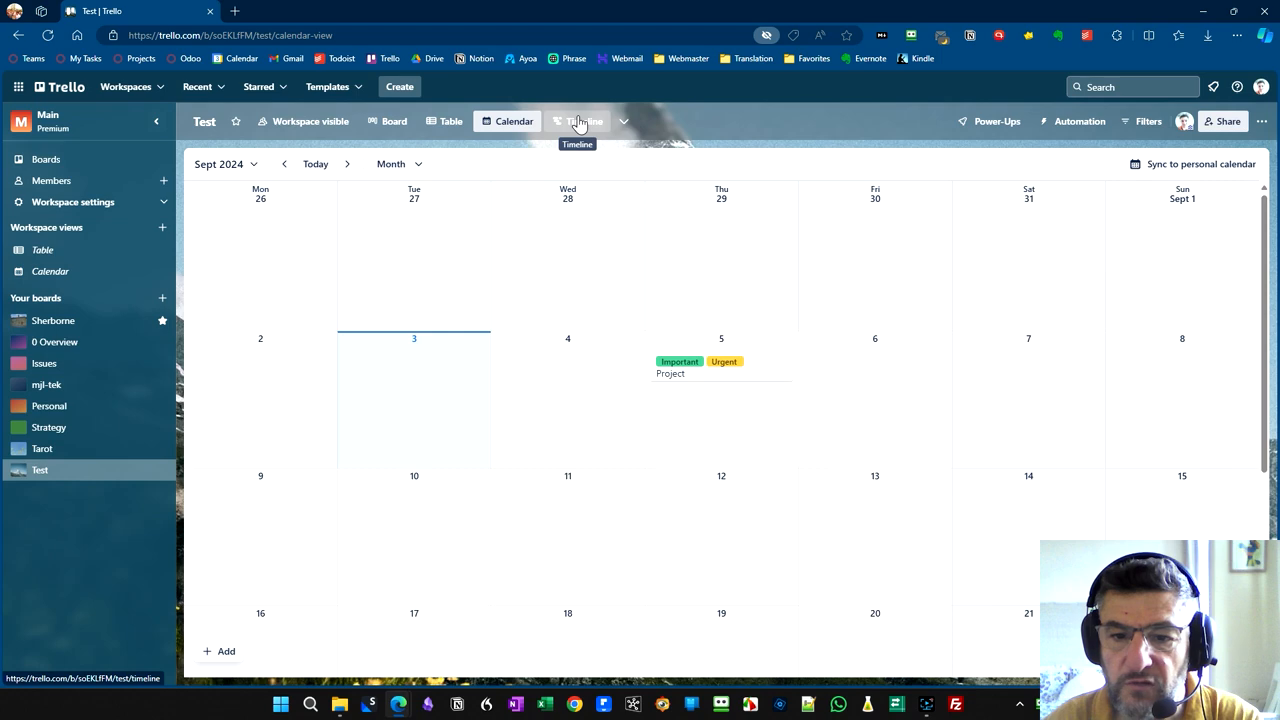
pyautogui.click(578, 122)
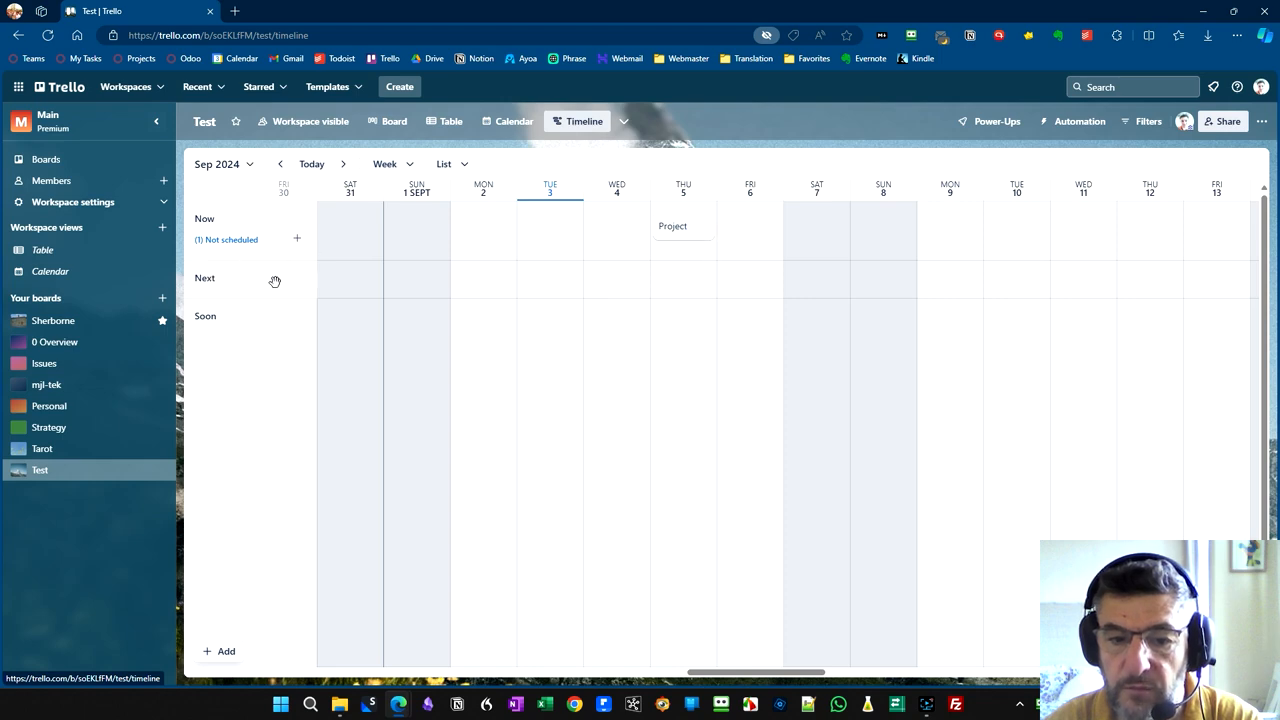
# - Add a card named "Item B" to the Next list and schedule it for 6 to 7 September in the Timeline view
pyautogui.click(390, 121)
pyautogui.click(418, 199)
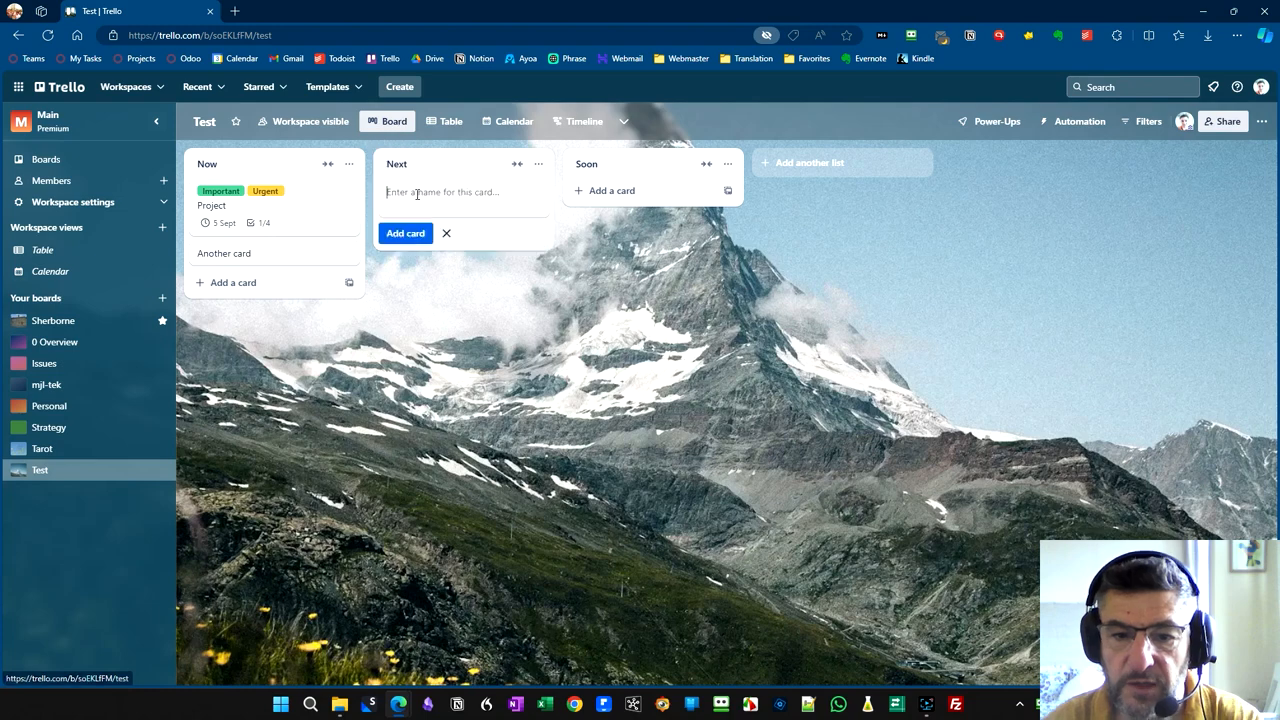
pyautogui.click(584, 123)
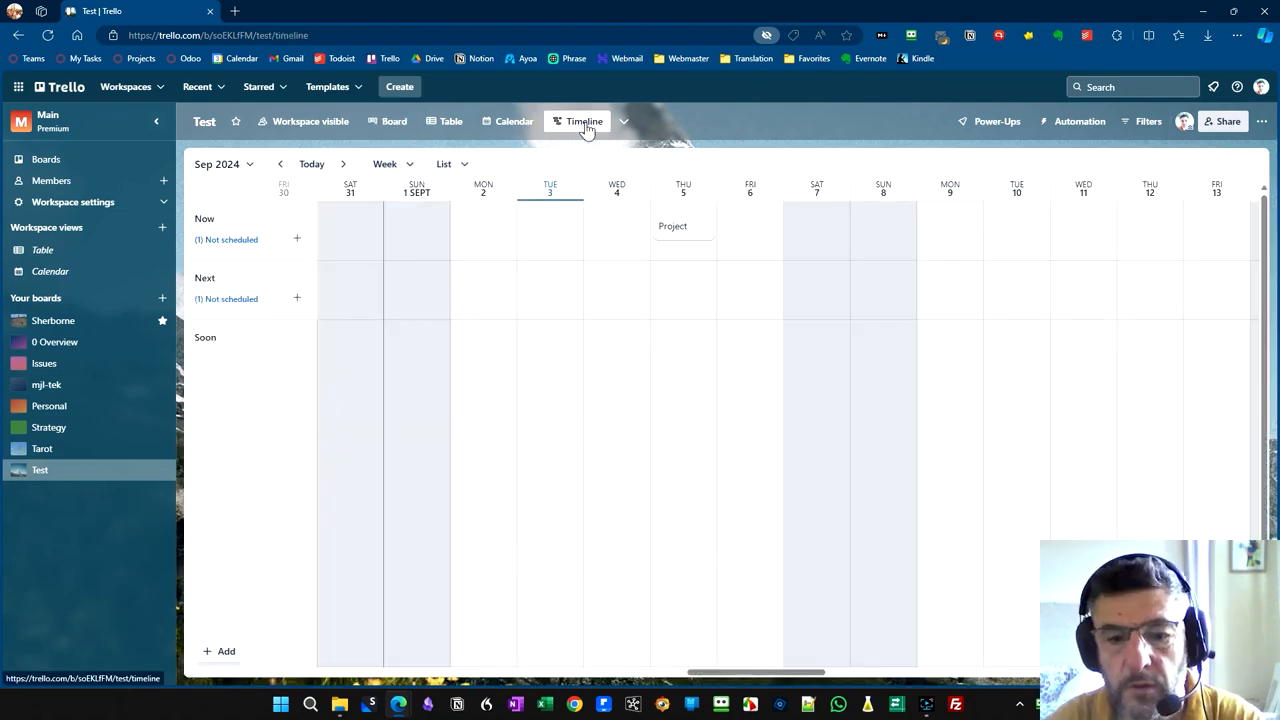
pyautogui.click(230, 312)
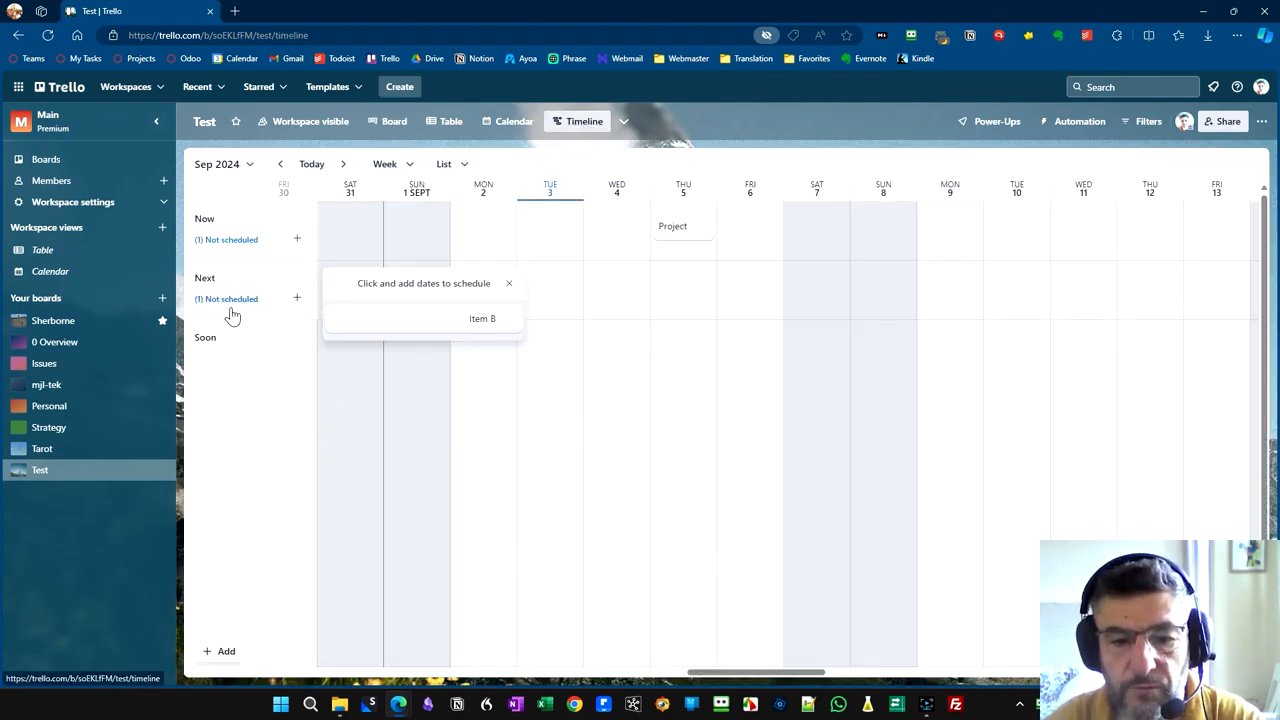
pyautogui.click(778, 279)
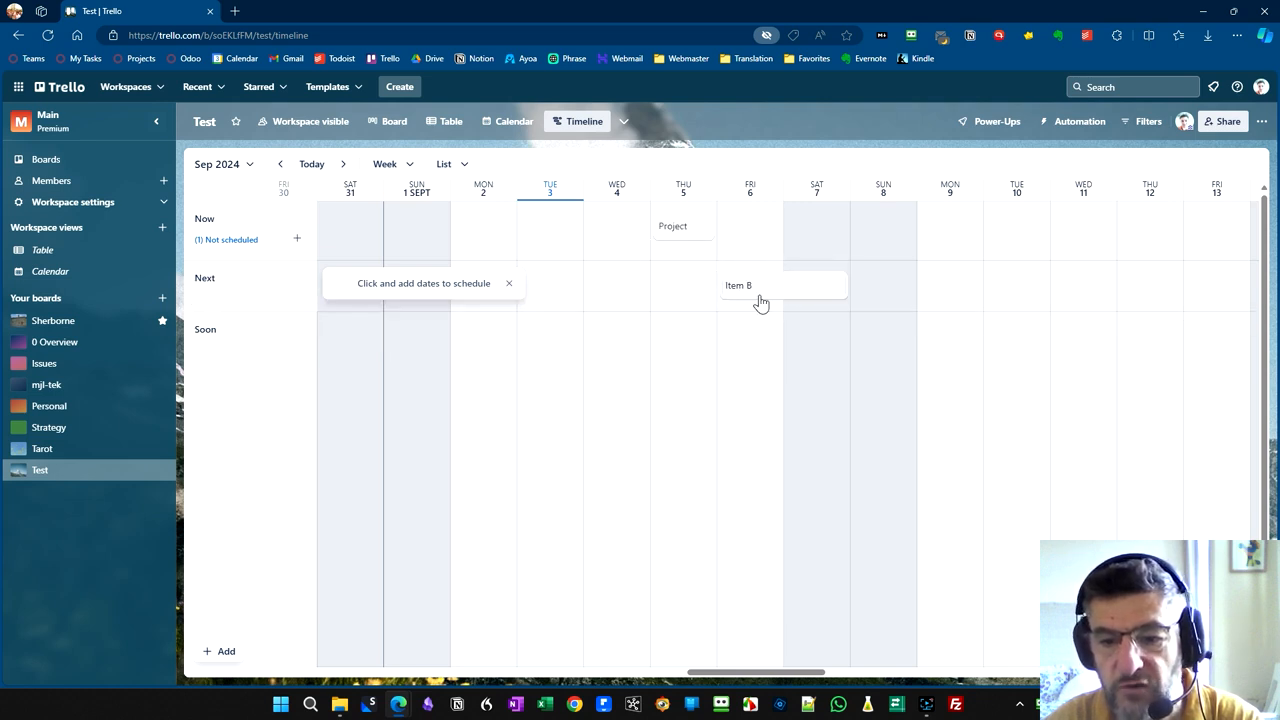
# - Enable the personal calendar sync URL from the Test board's Calendar view and copy it
pyautogui.click(500, 123)
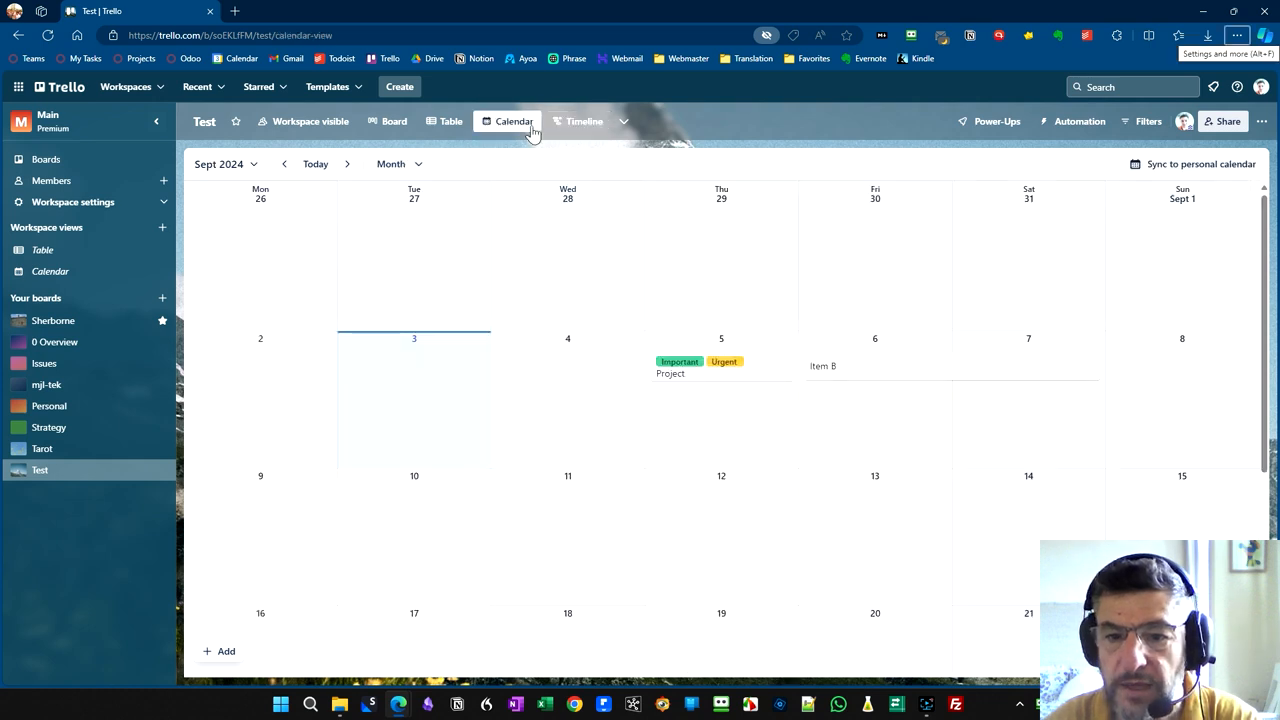
pyautogui.click(1183, 175)
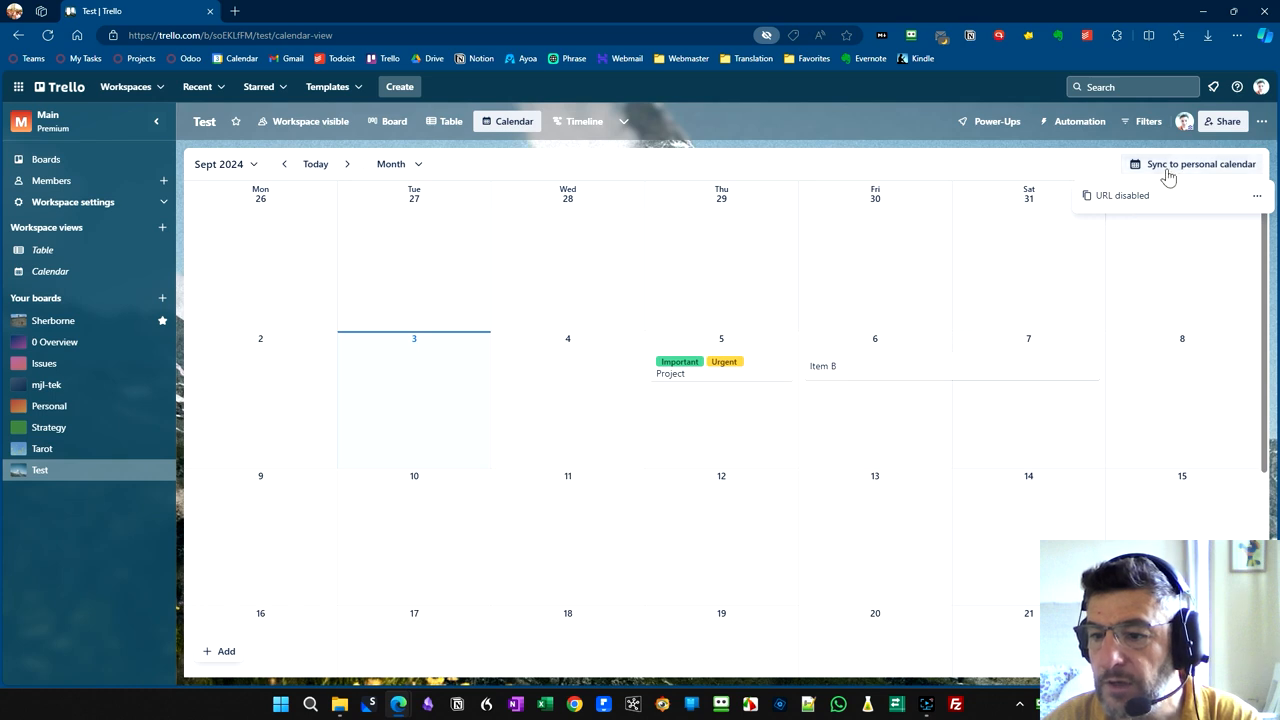
pyautogui.click(1257, 196)
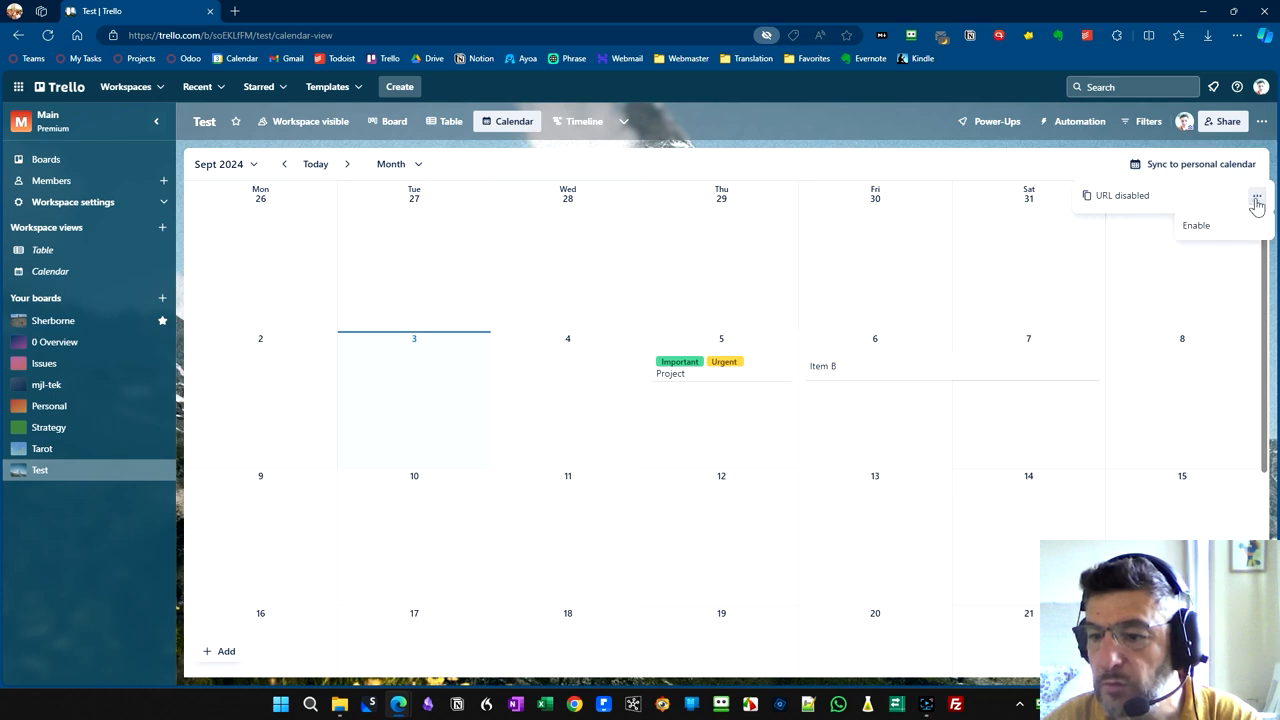
pyautogui.click(1196, 227)
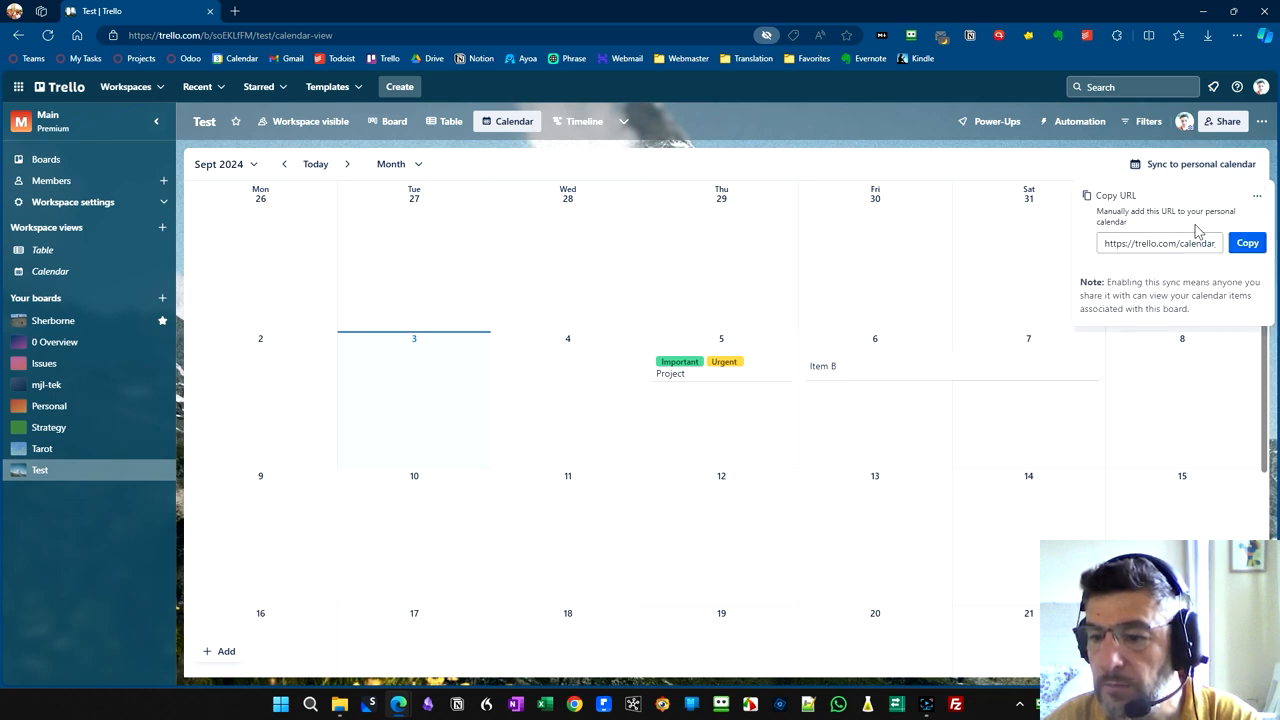
pyautogui.click(1248, 245)
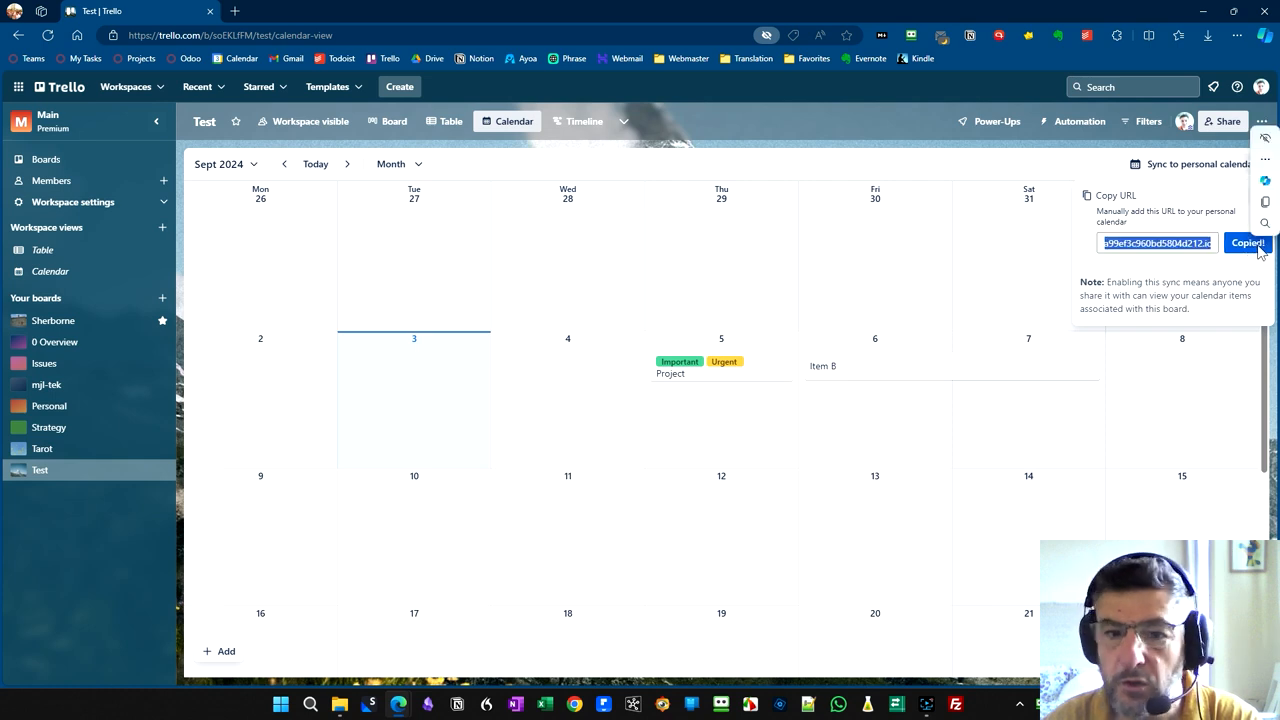
# - Switch to Google Calendar in a new tab, add a calendar from the copied Trello URL and display only the Test calendar
pyautogui.click(235, 11)
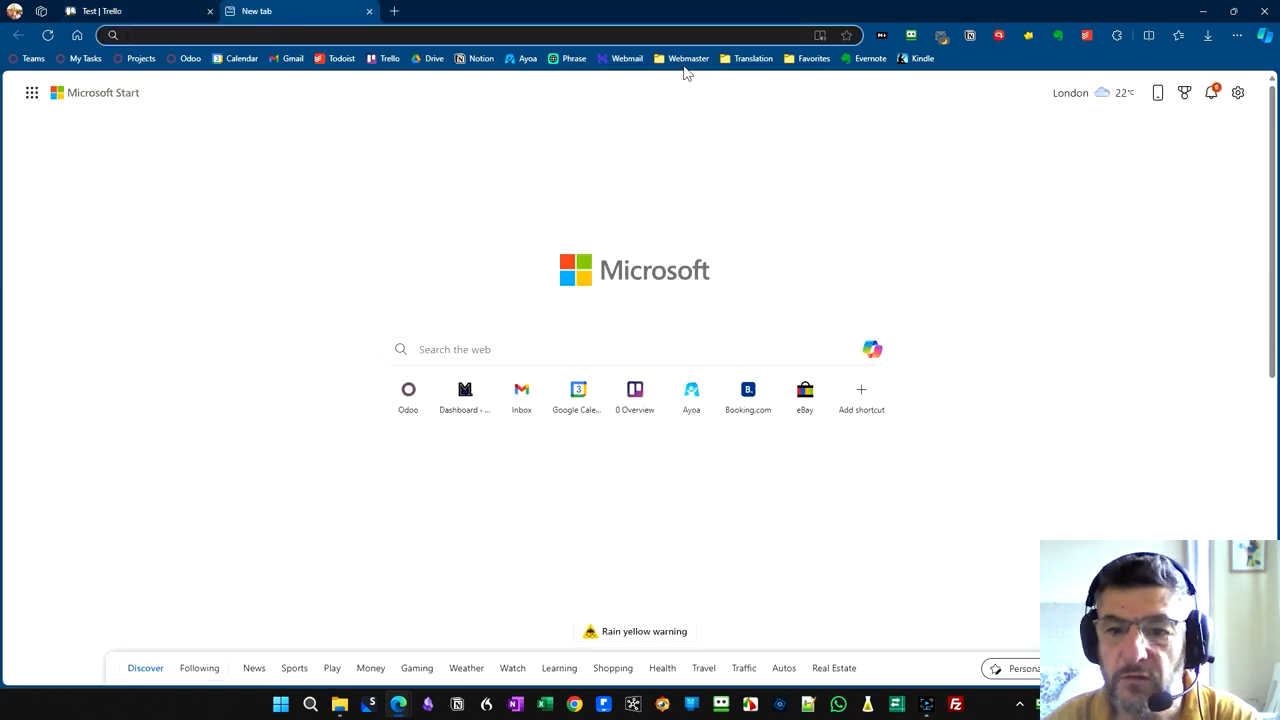
pyautogui.click(234, 60)
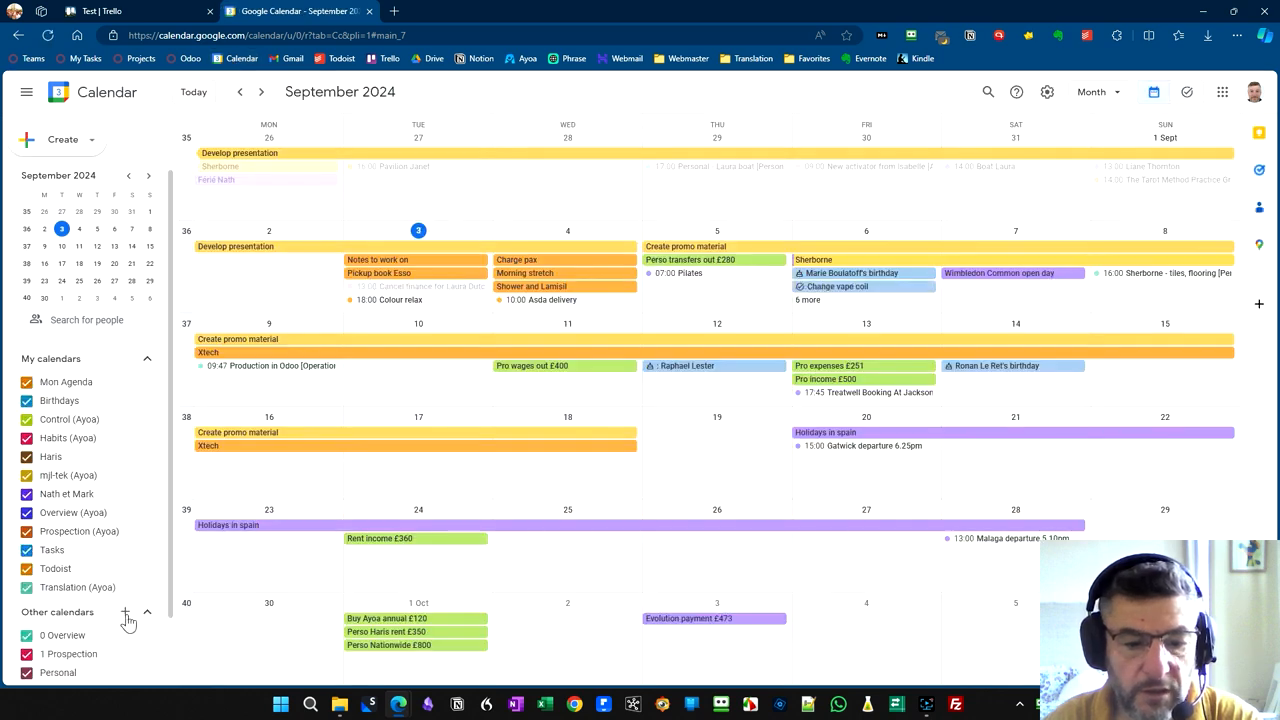
pyautogui.click(126, 613)
pyautogui.click(147, 584)
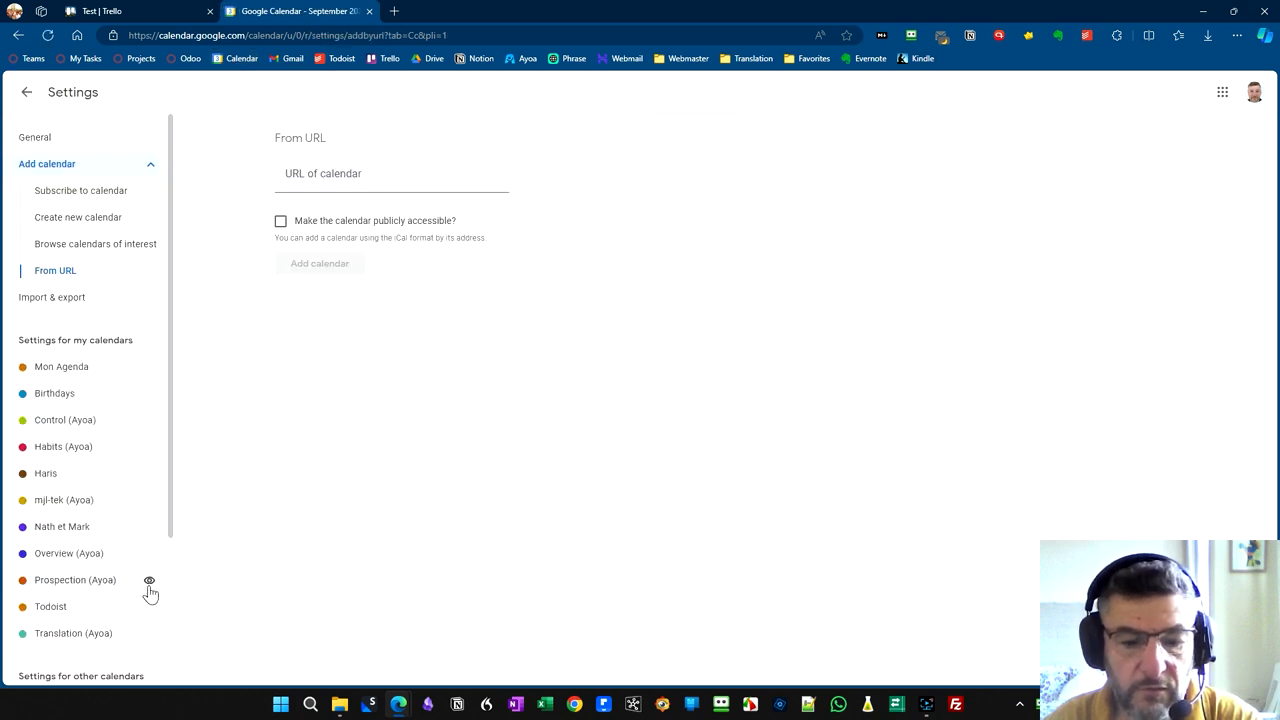
pyautogui.hotkey('ctrl', 'v')
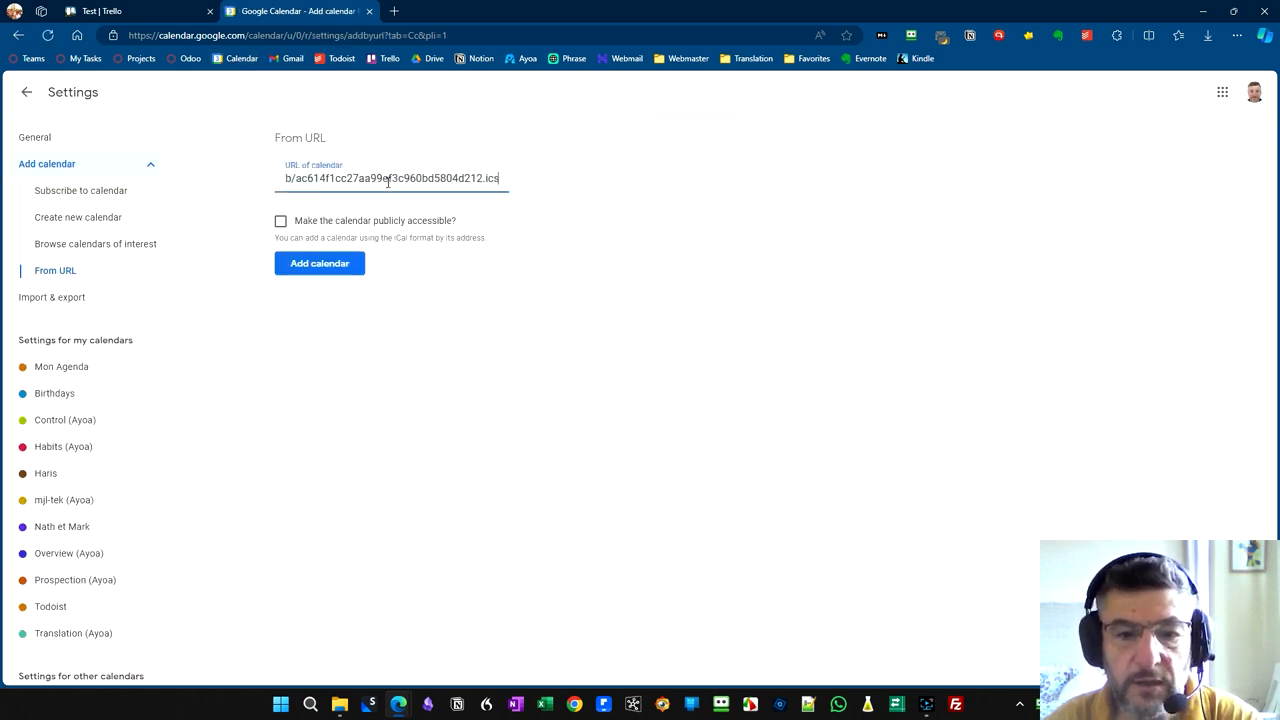
pyautogui.click(348, 263)
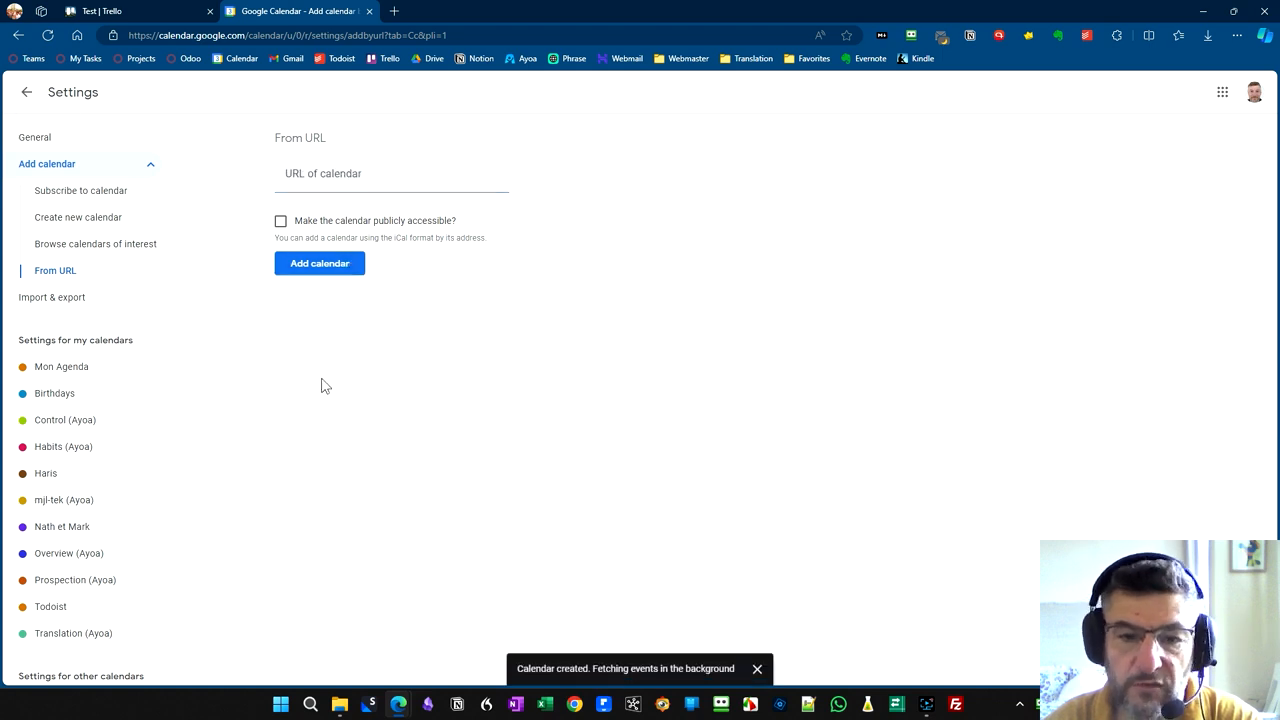
pyautogui.click(27, 100)
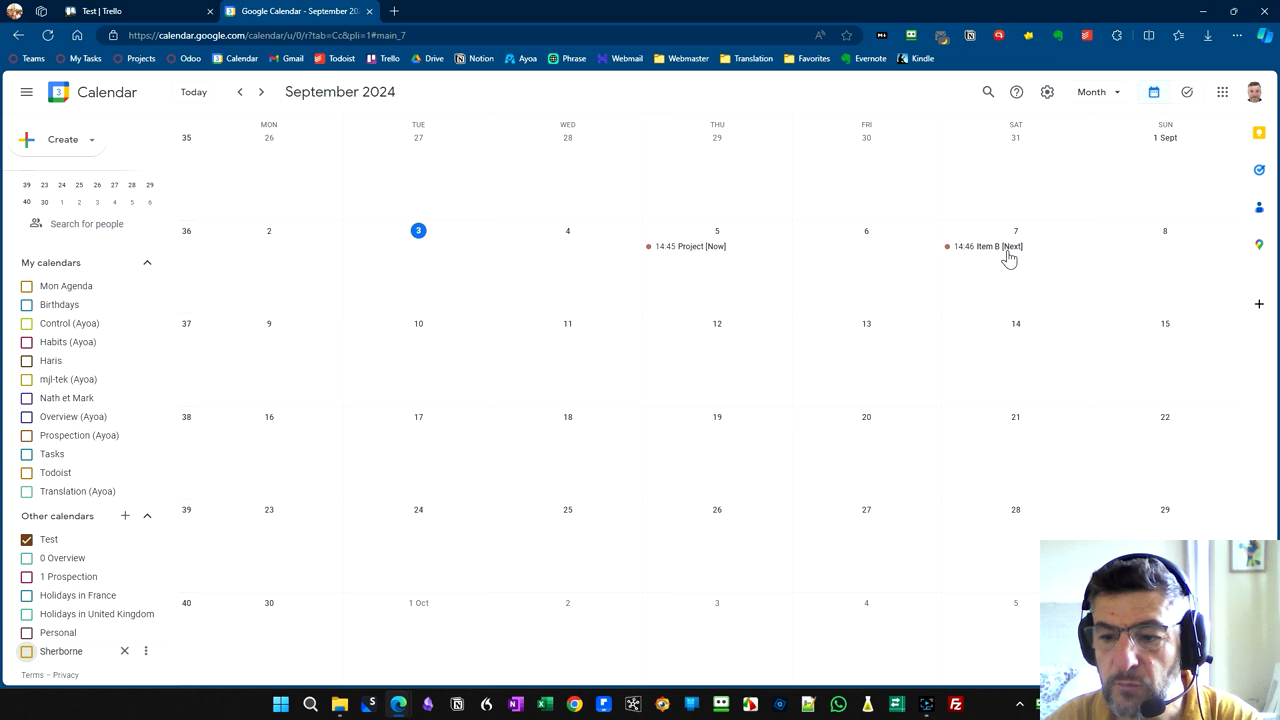
# - Open the Project event's details in Google Calendar and try to move the event to Friday 6 September
pyautogui.click(120, 10)
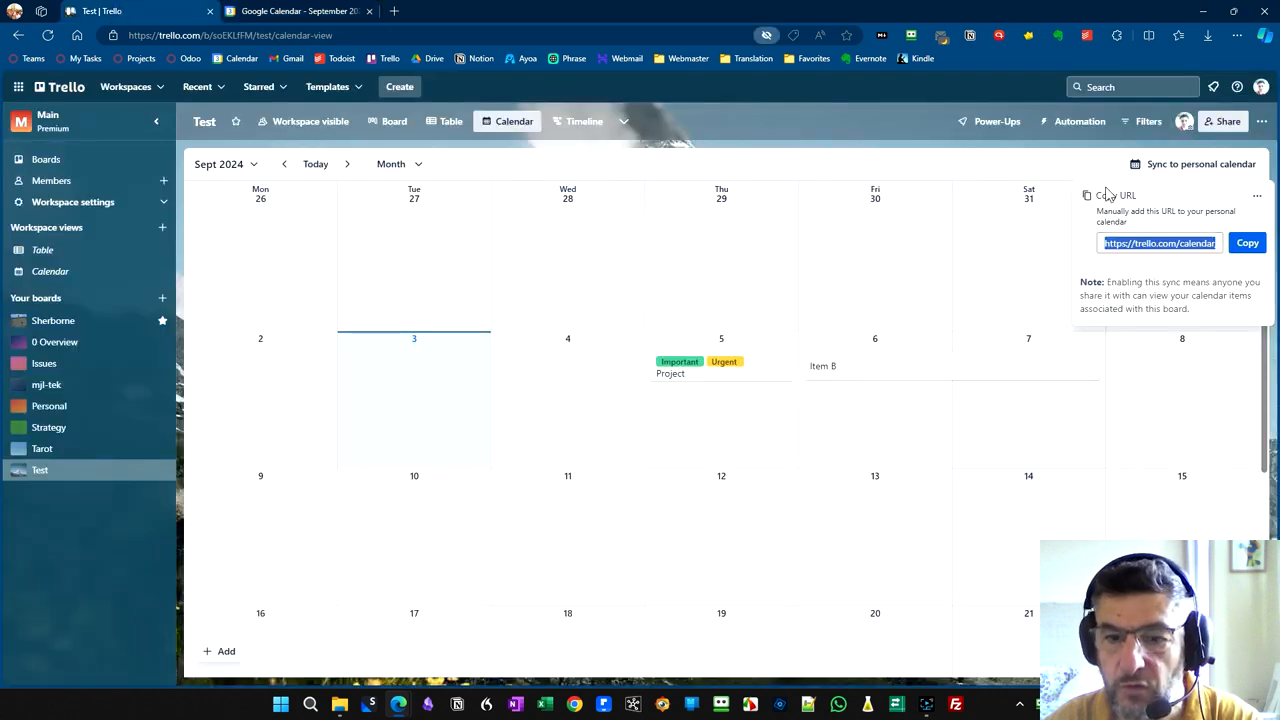
pyautogui.click(297, 10)
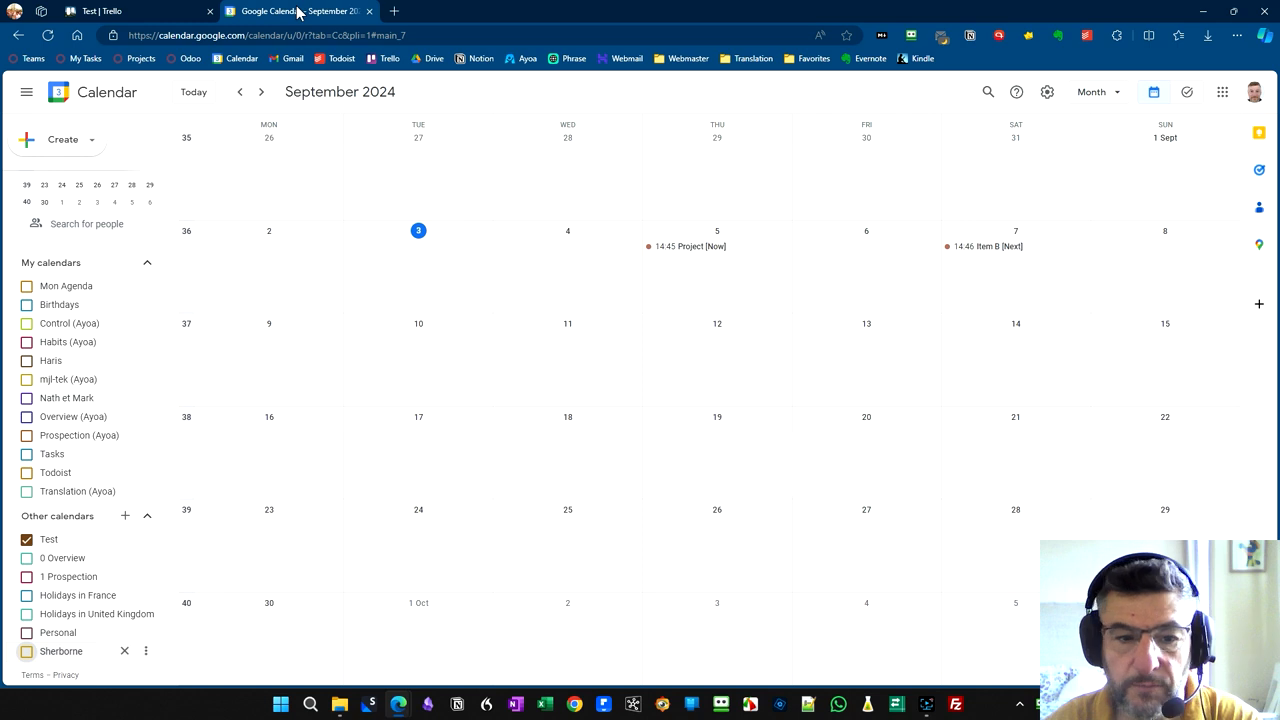
pyautogui.click(688, 255)
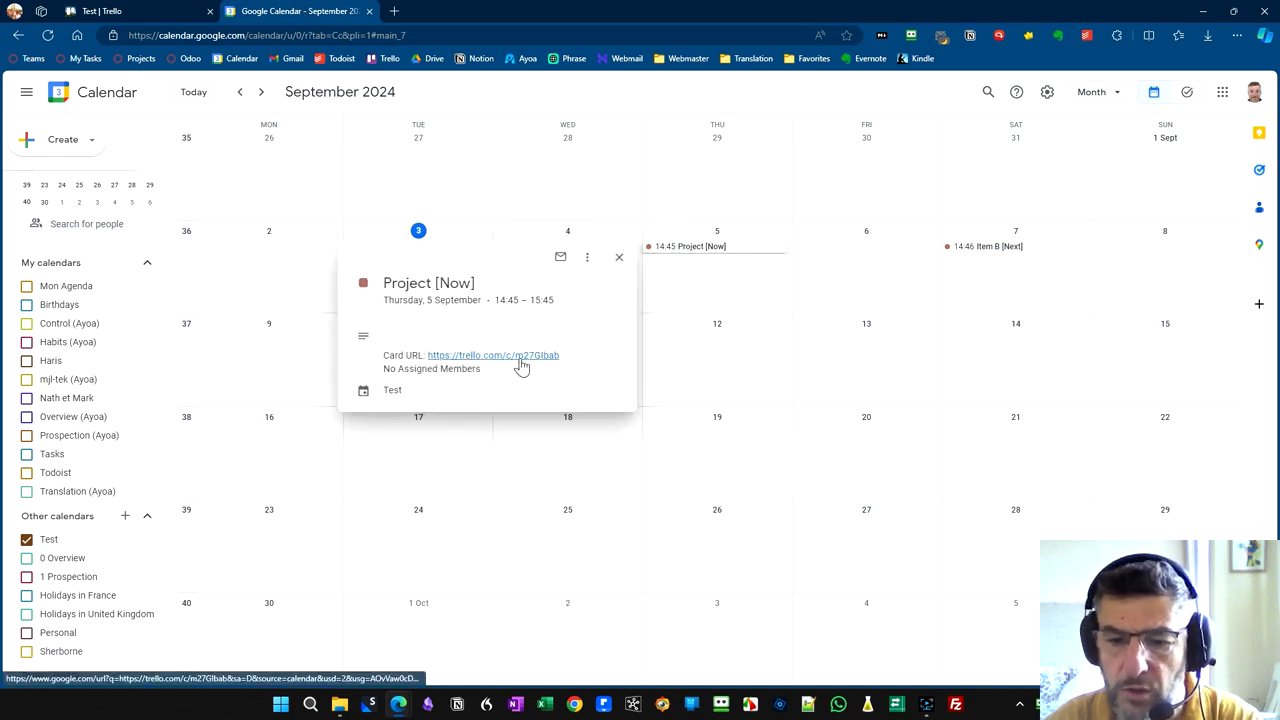
pyautogui.moveTo(709, 250); pyautogui.dragTo(827, 254)
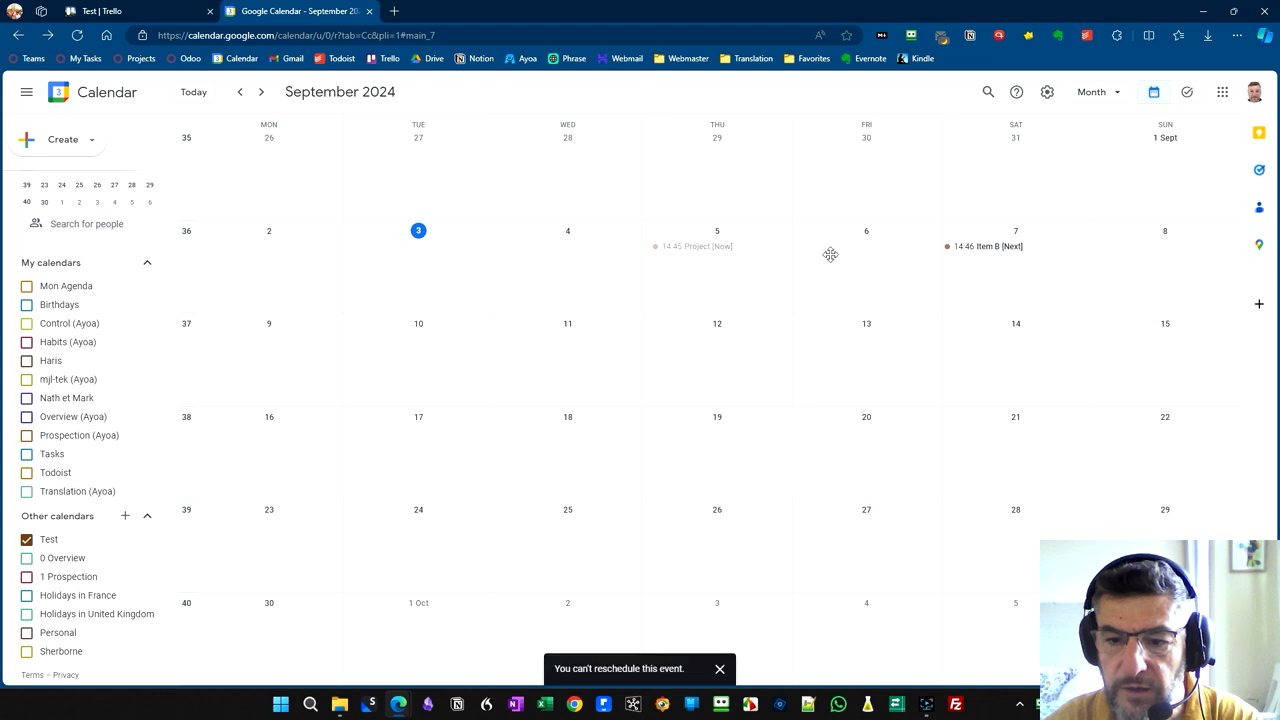
# - Switch back to Trello, move the Project card to 6 September in the Calendar view and close the sync panel
pyautogui.click(138, 11)
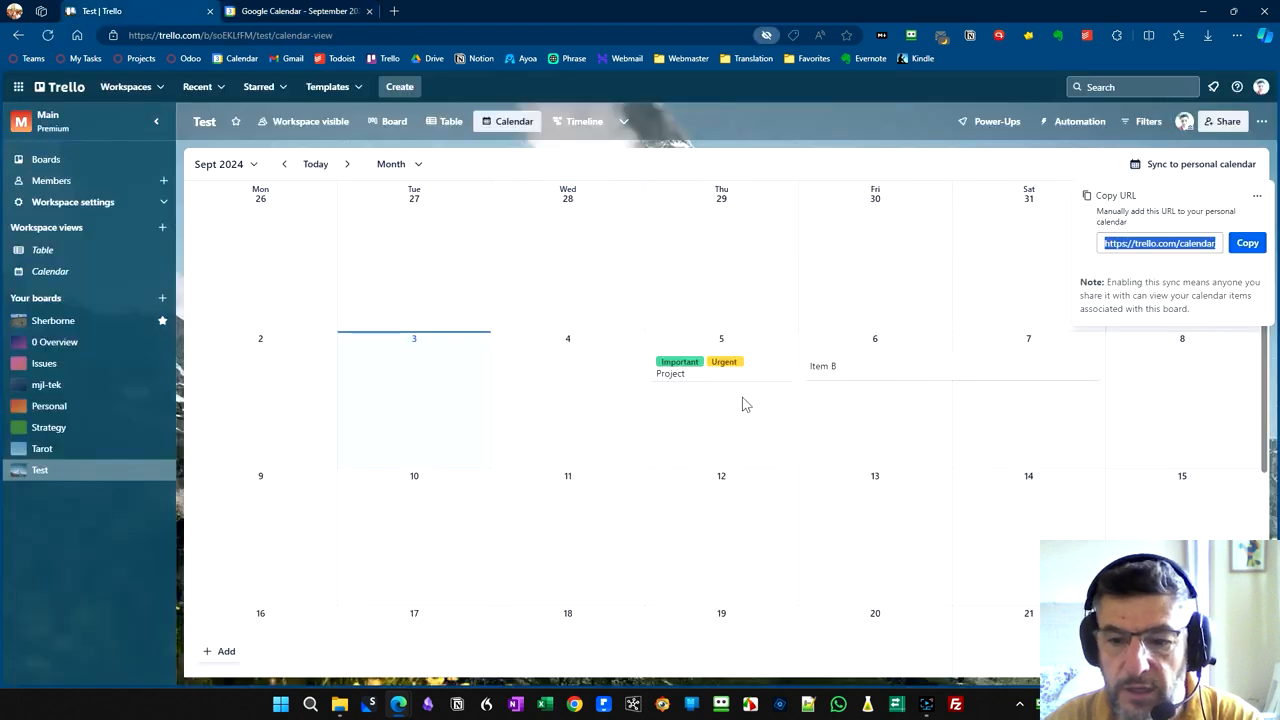
pyautogui.moveTo(740, 375); pyautogui.dragTo(911, 418)
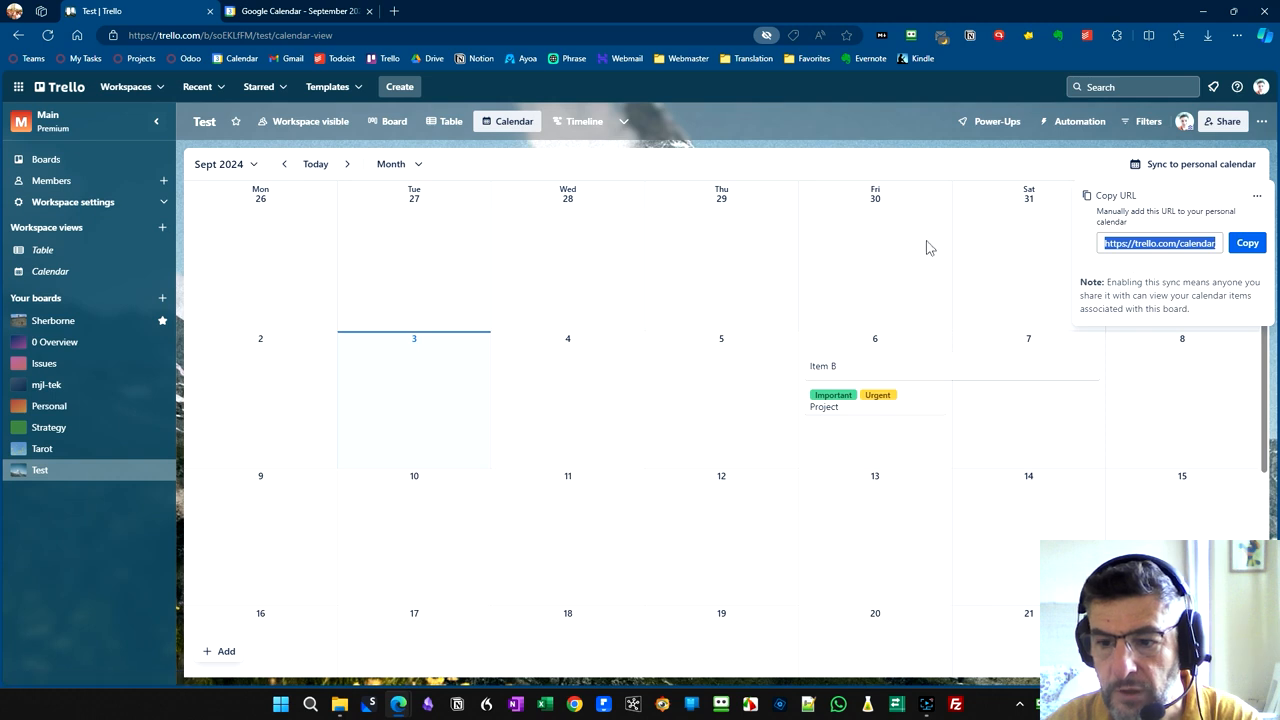
pyautogui.click(1256, 196)
pyautogui.click(1038, 168)
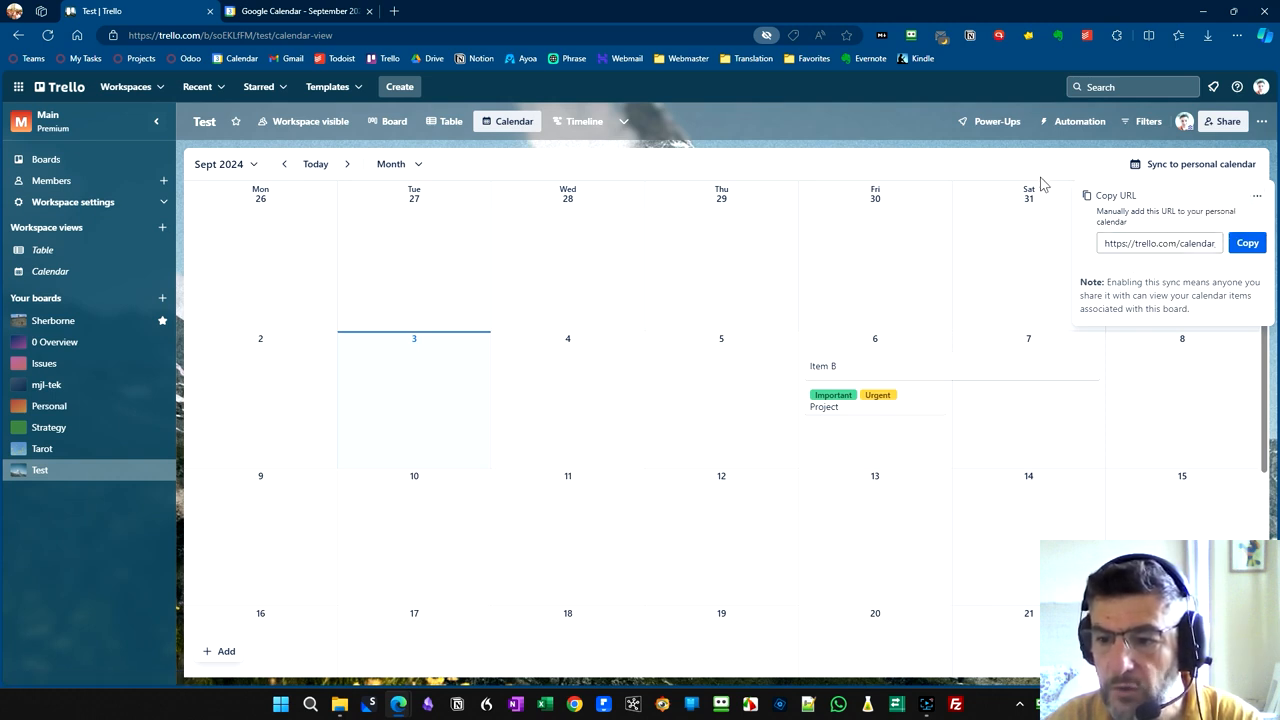
pyautogui.click(1045, 244)
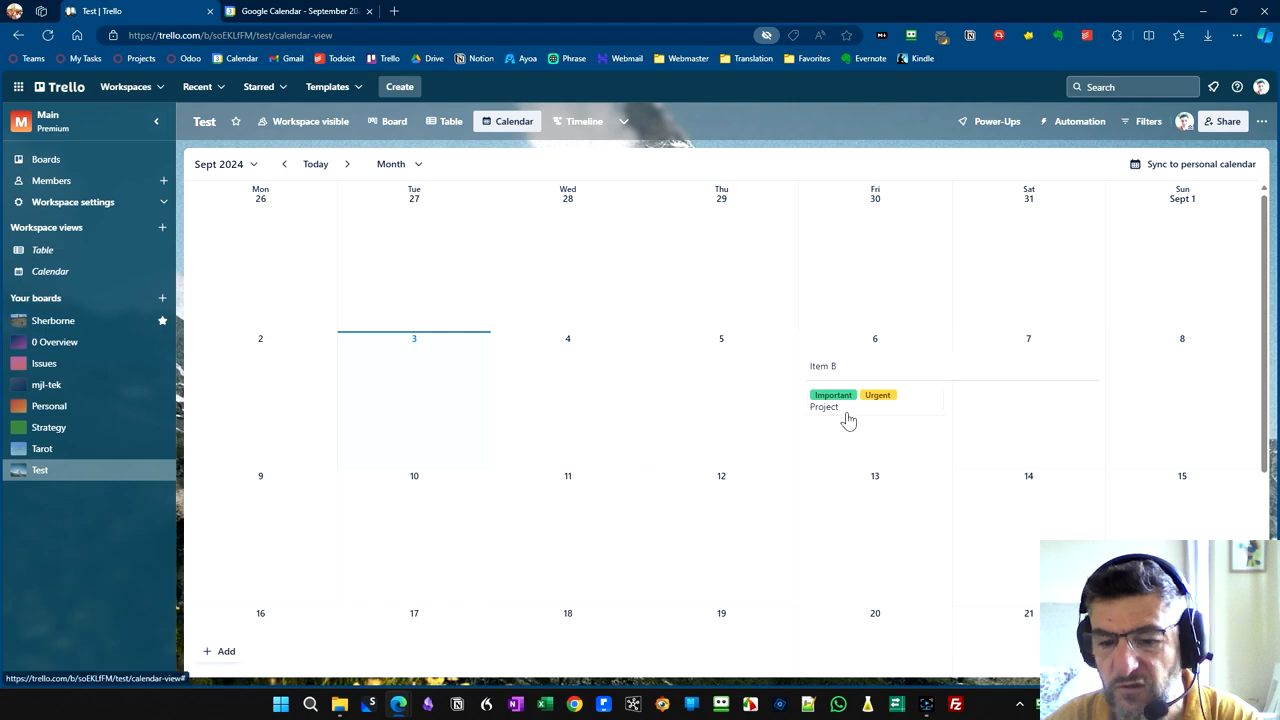
# - Move Item B between Project and Another card in the Table view, placing it in the Now list, and return to the Calendar view
pyautogui.click(386, 126)
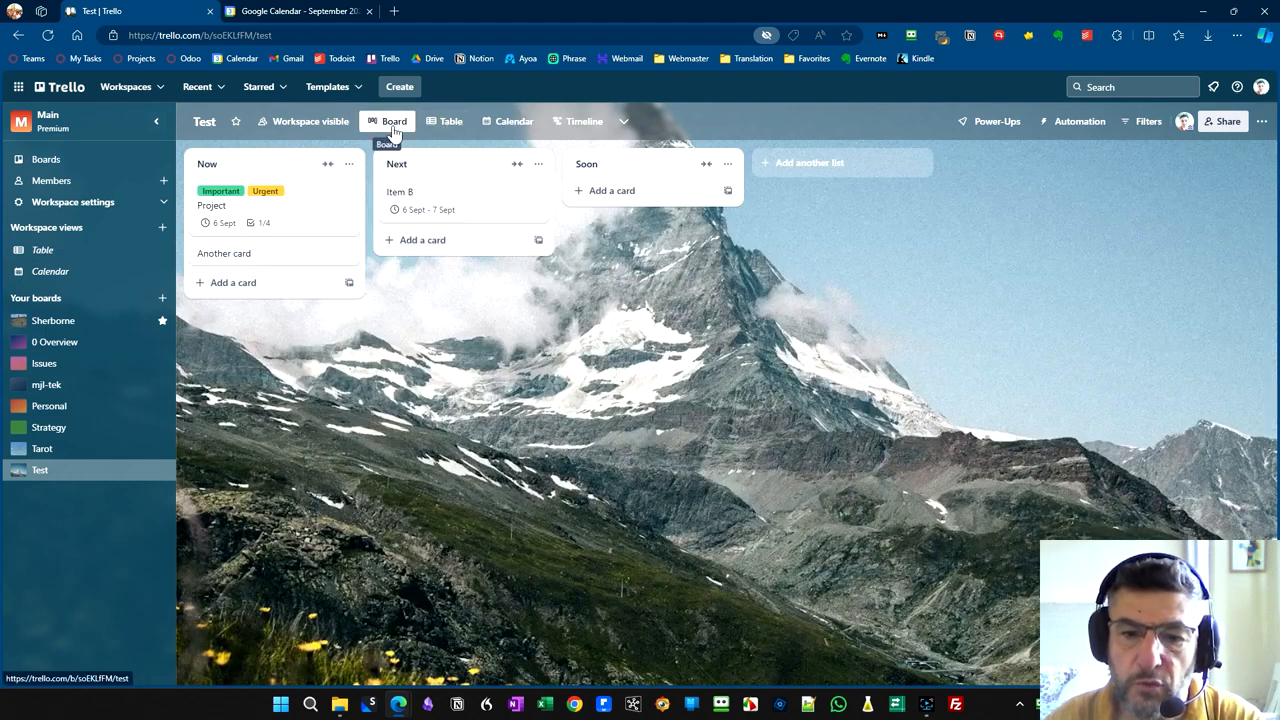
pyautogui.click(447, 128)
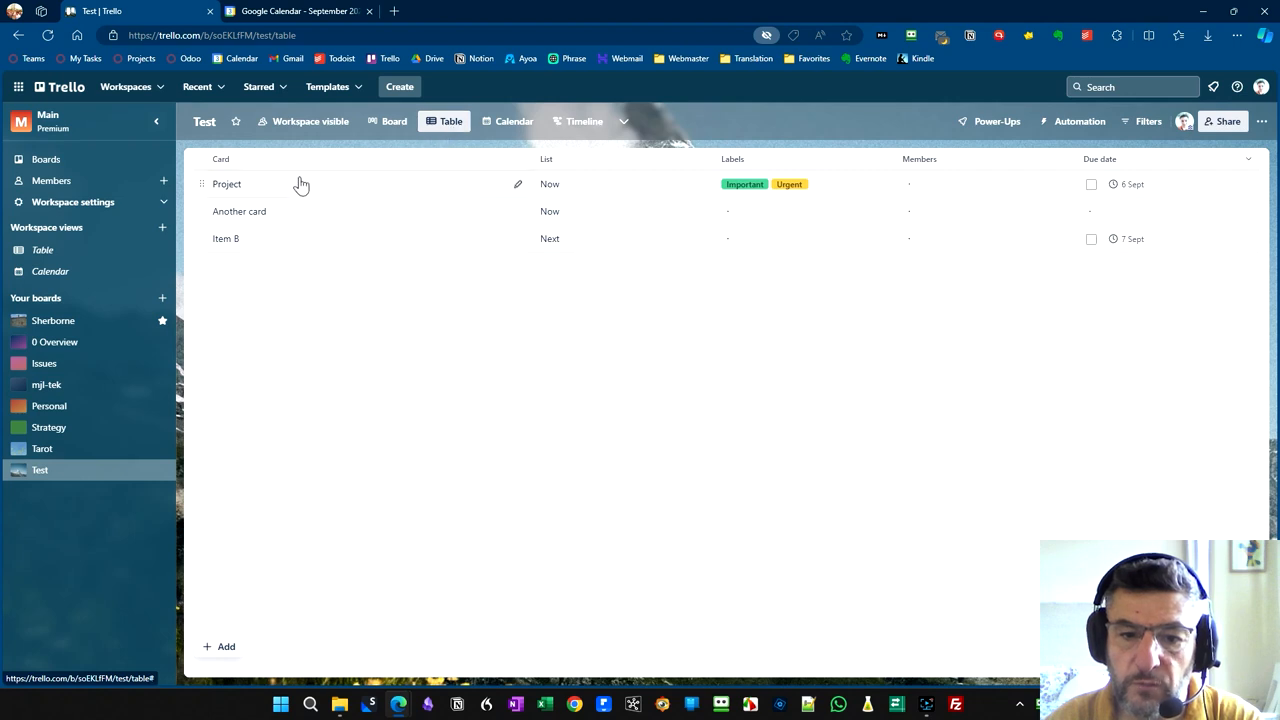
pyautogui.moveTo(203, 242); pyautogui.dragTo(330, 224)
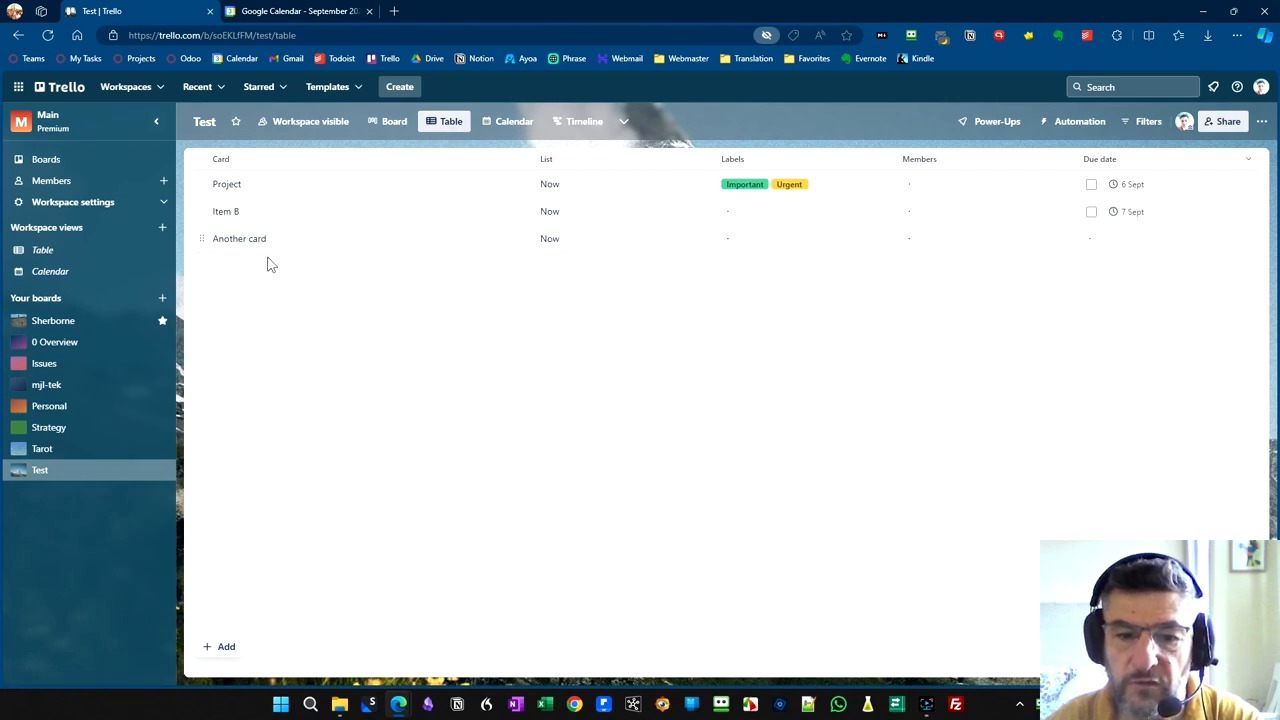
pyautogui.click(512, 122)
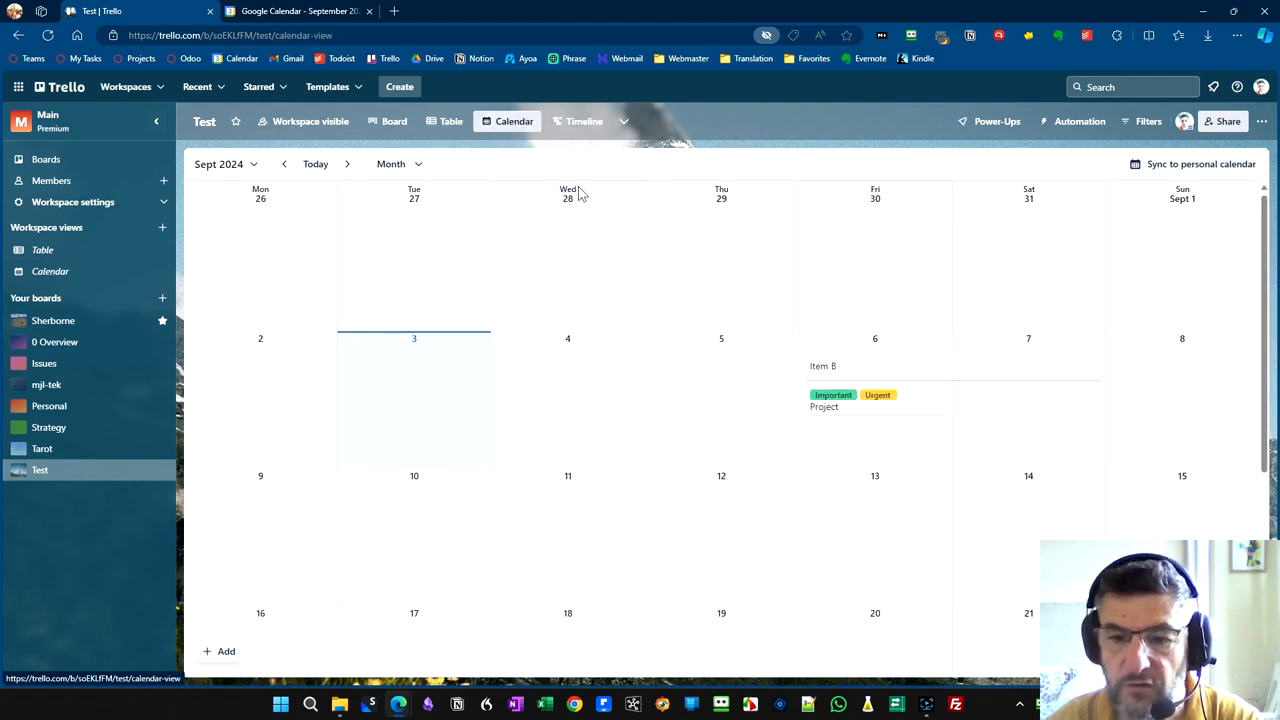
# - Reschedule Item B to 9–10 September in the board's Timeline view
pyautogui.click(584, 123)
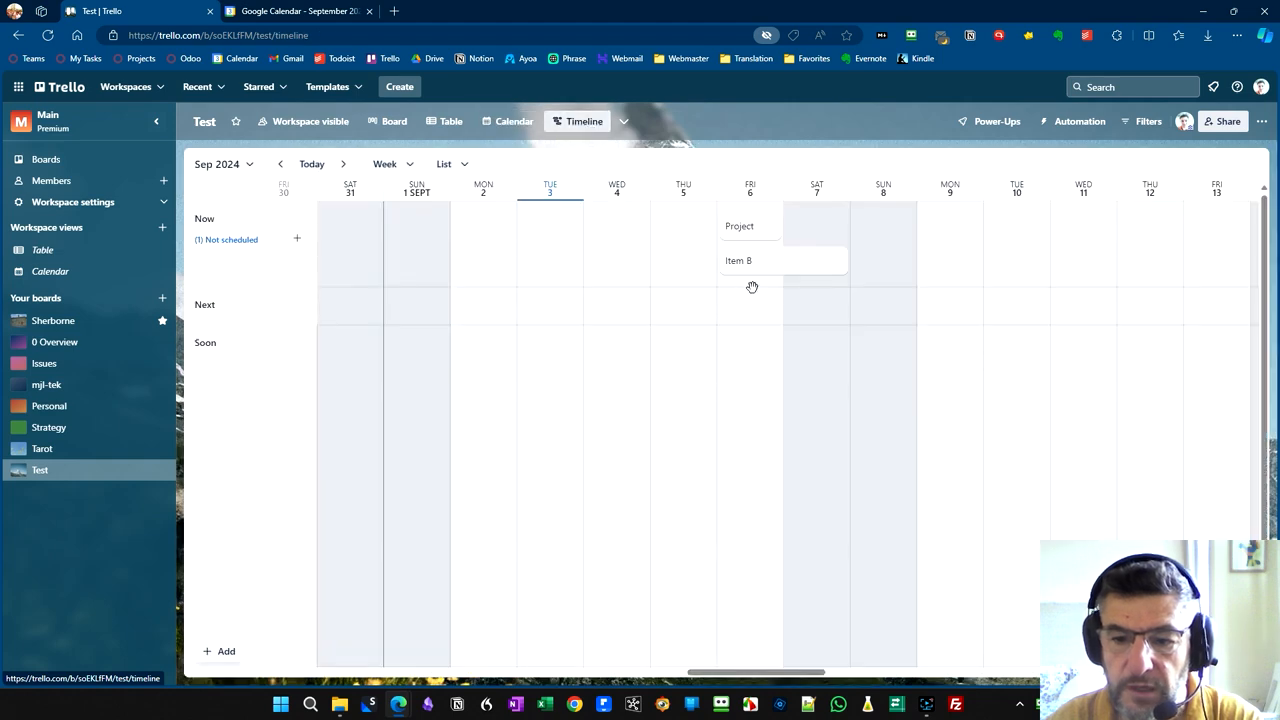
pyautogui.moveTo(754, 273); pyautogui.dragTo(946, 263)
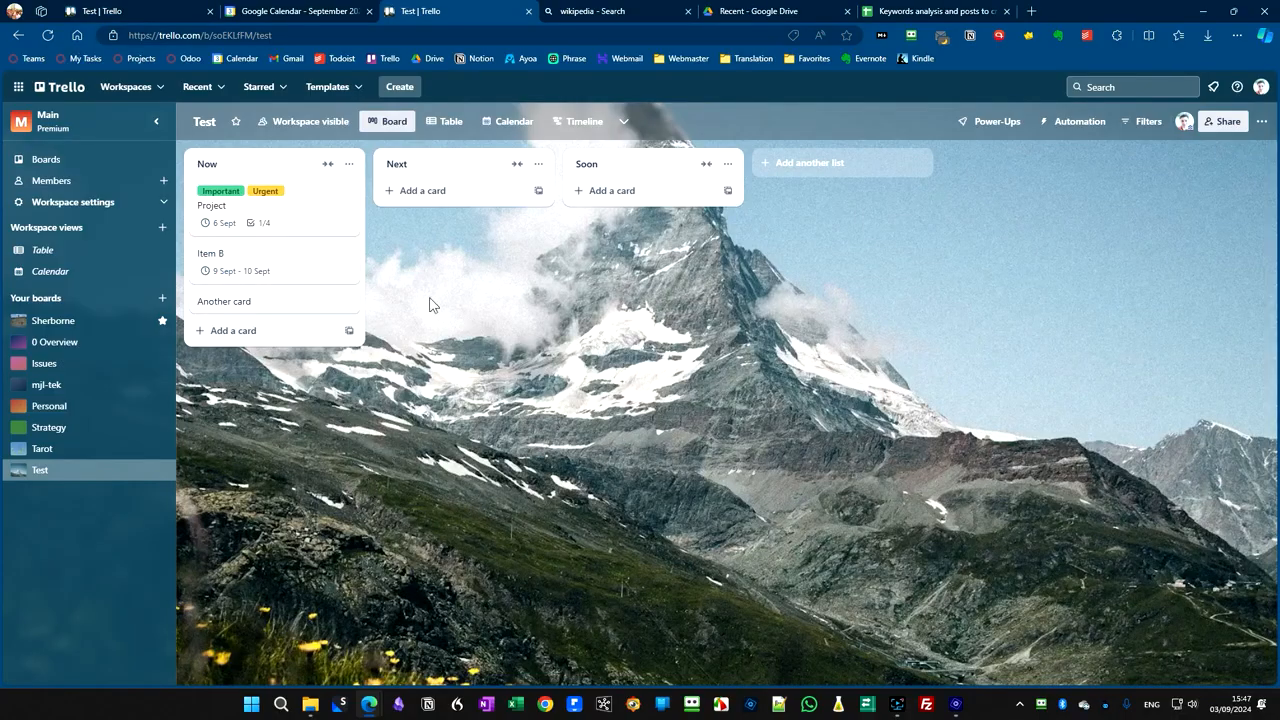
# - Add a card named "Reference information" to the Next list and open its details
pyautogui.click(431, 198)
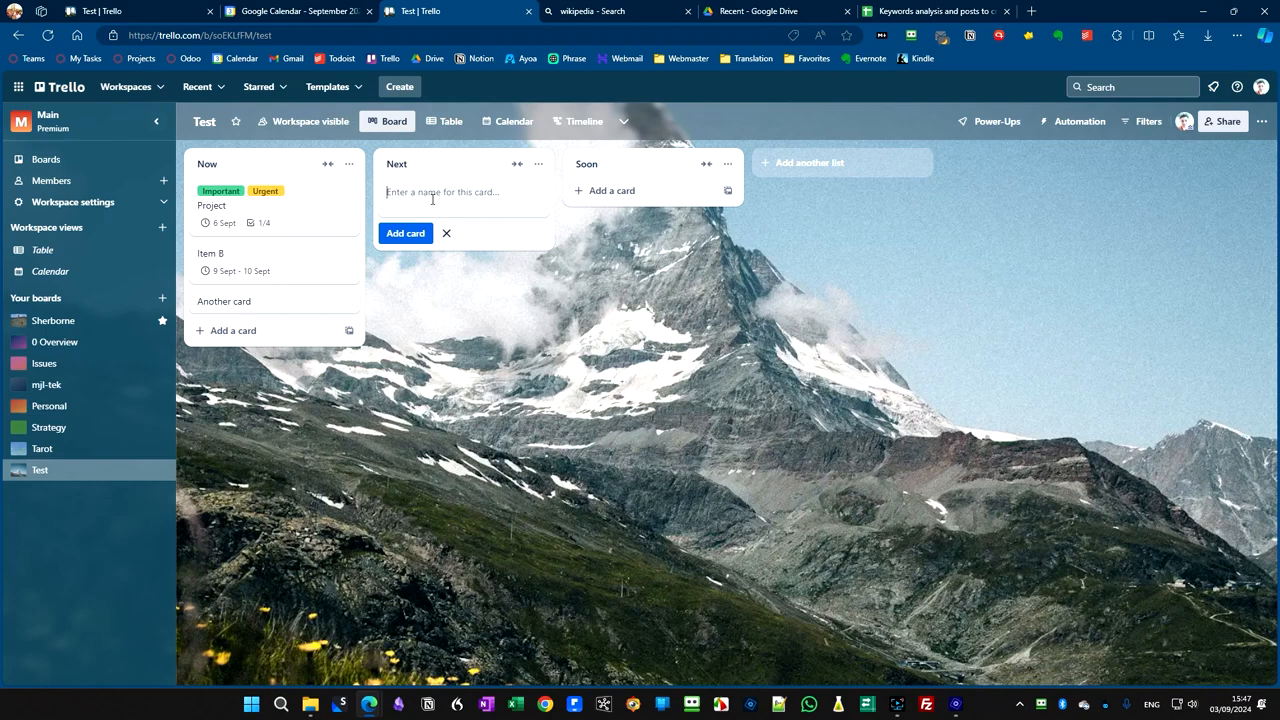
pyautogui.write('R')
pyautogui.write('eference information')
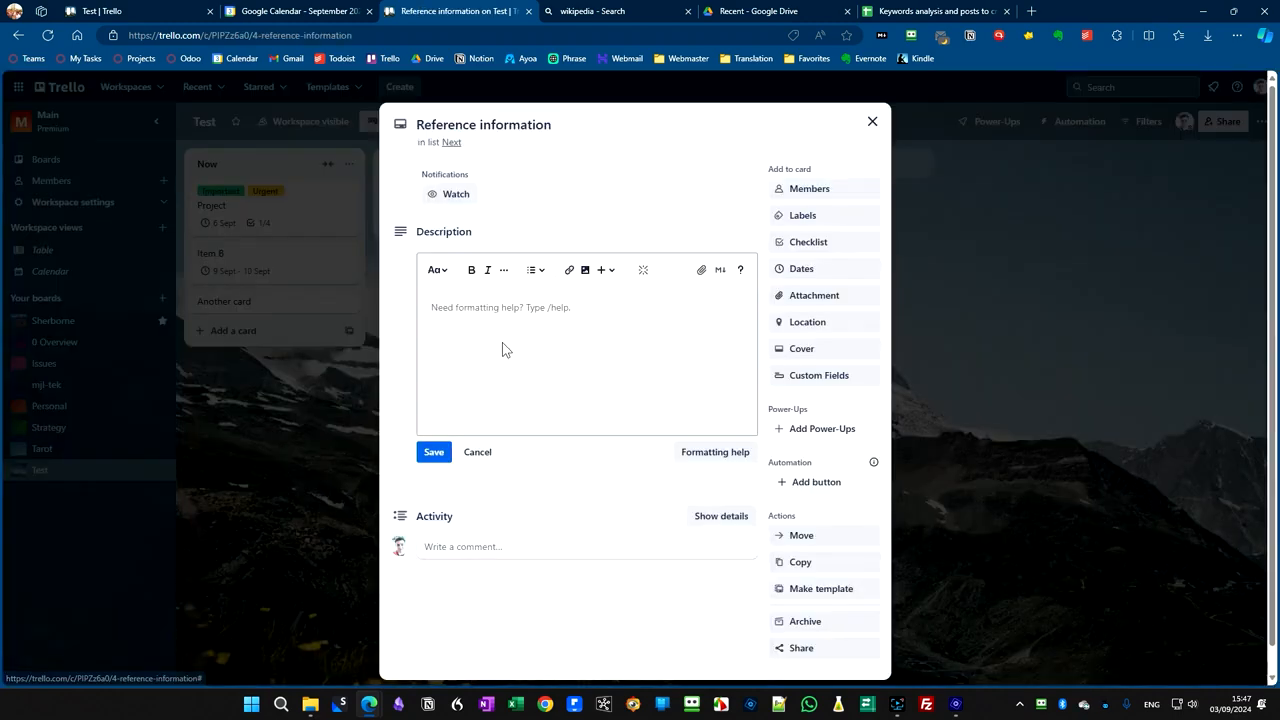
# - Post the URL of the "Keywords analysis and posts to create" Google Sheet as a comment on the card, and open the posted link
pyautogui.scroll(-1, 486, 491)
pyautogui.click(483, 521)
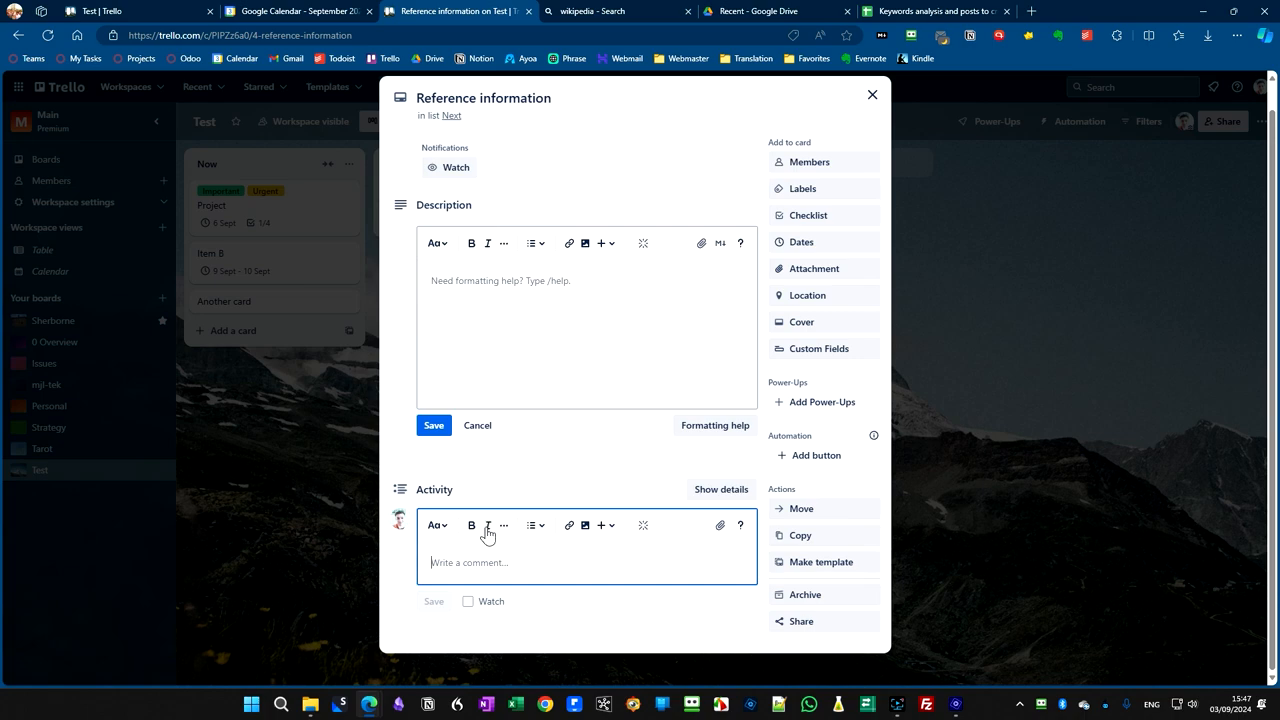
pyautogui.click(930, 11)
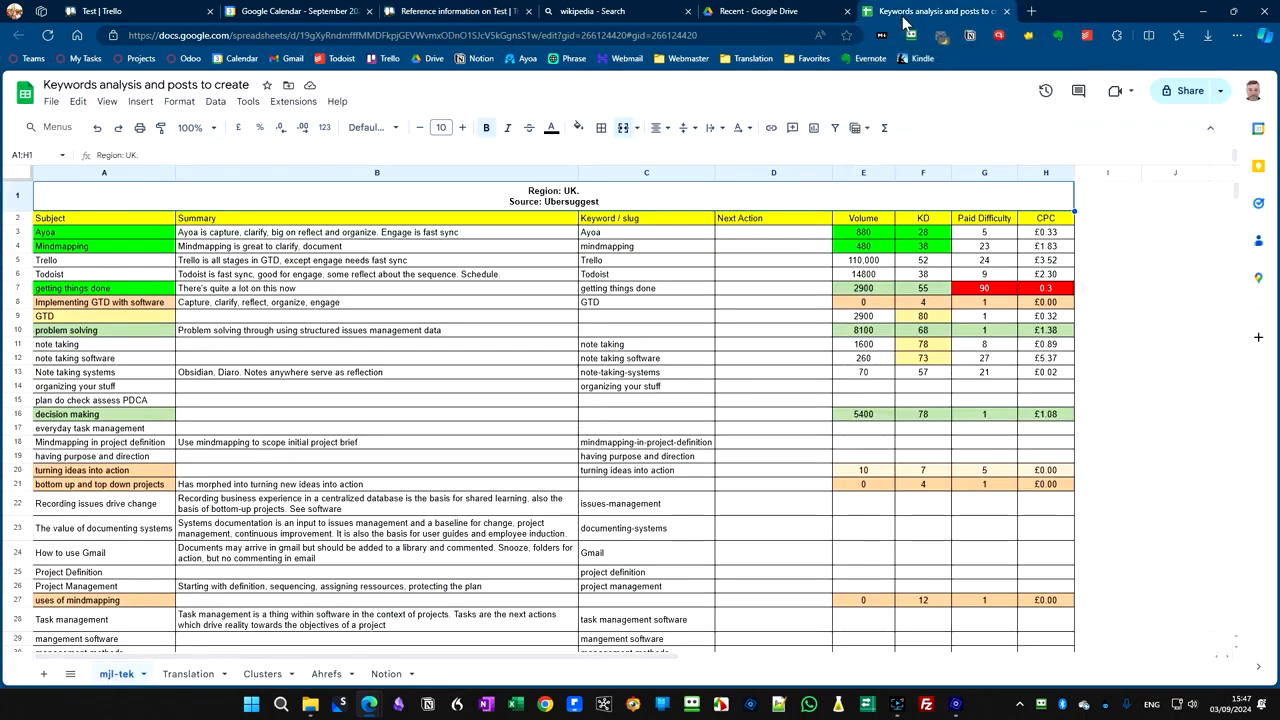
pyautogui.click(215, 35)
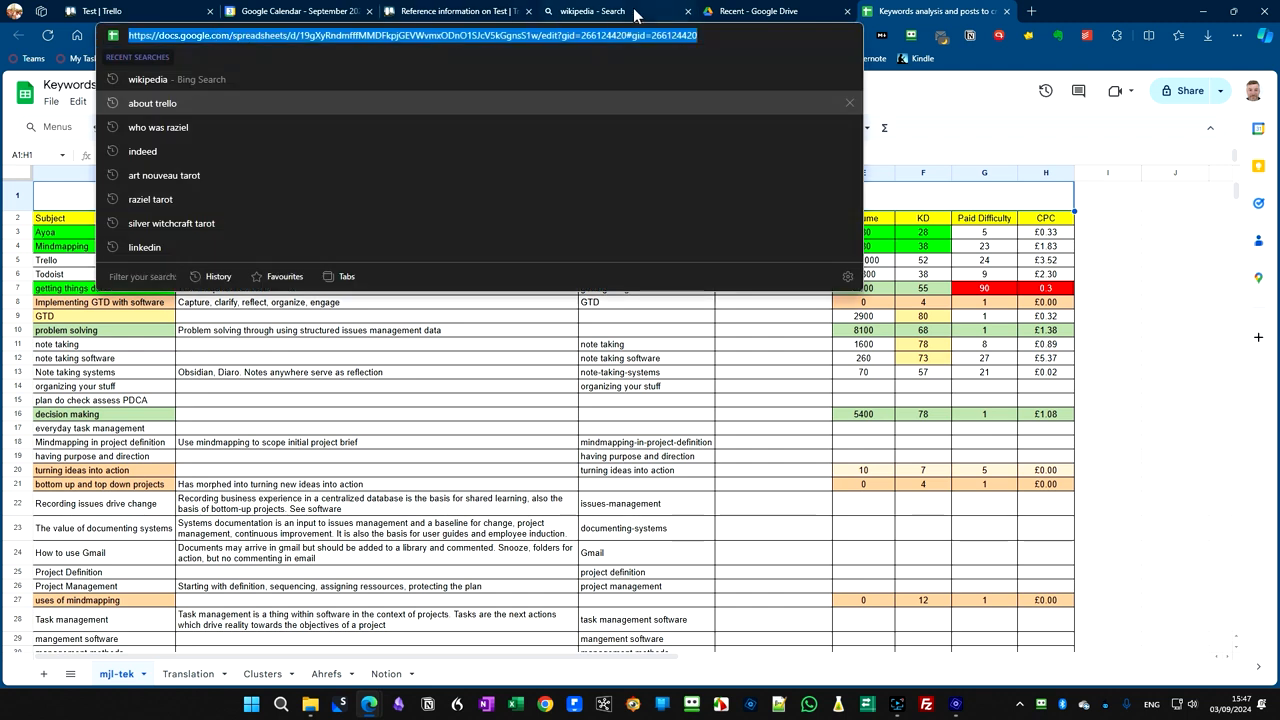
pyautogui.click(450, 11)
pyautogui.write('Keywords analysis and posts to create - Google Sheets')
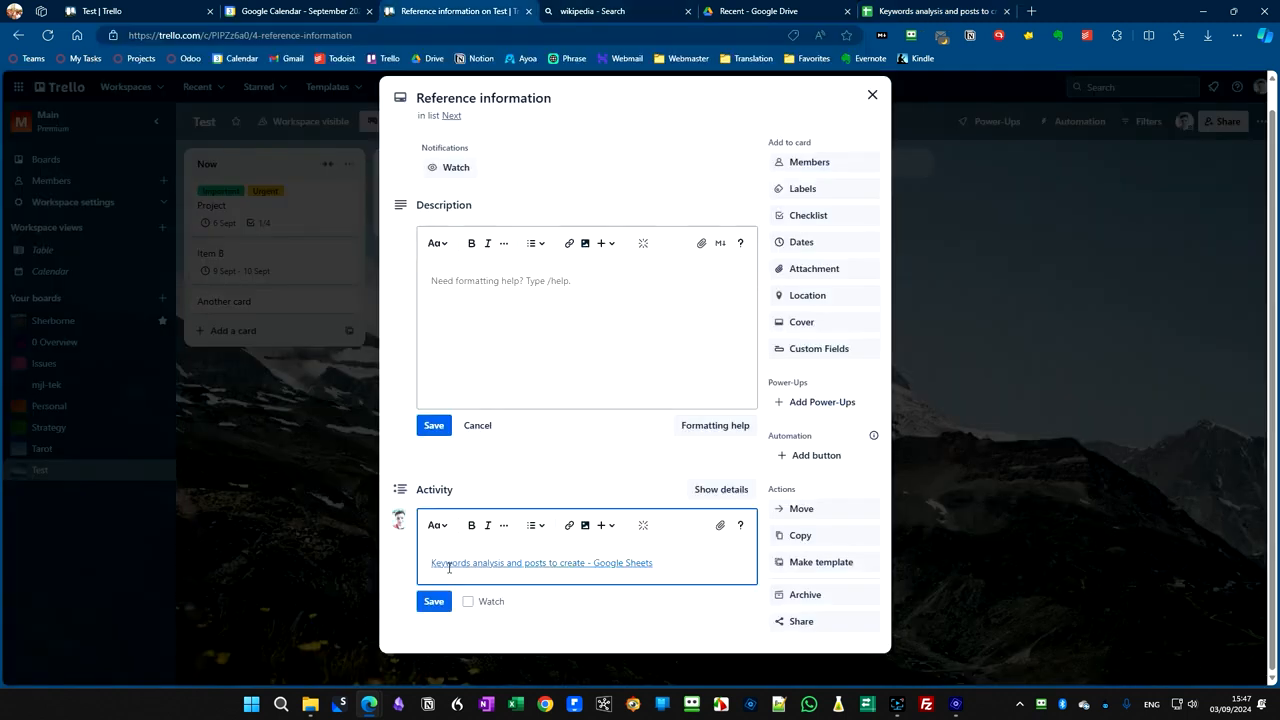
pyautogui.click(436, 602)
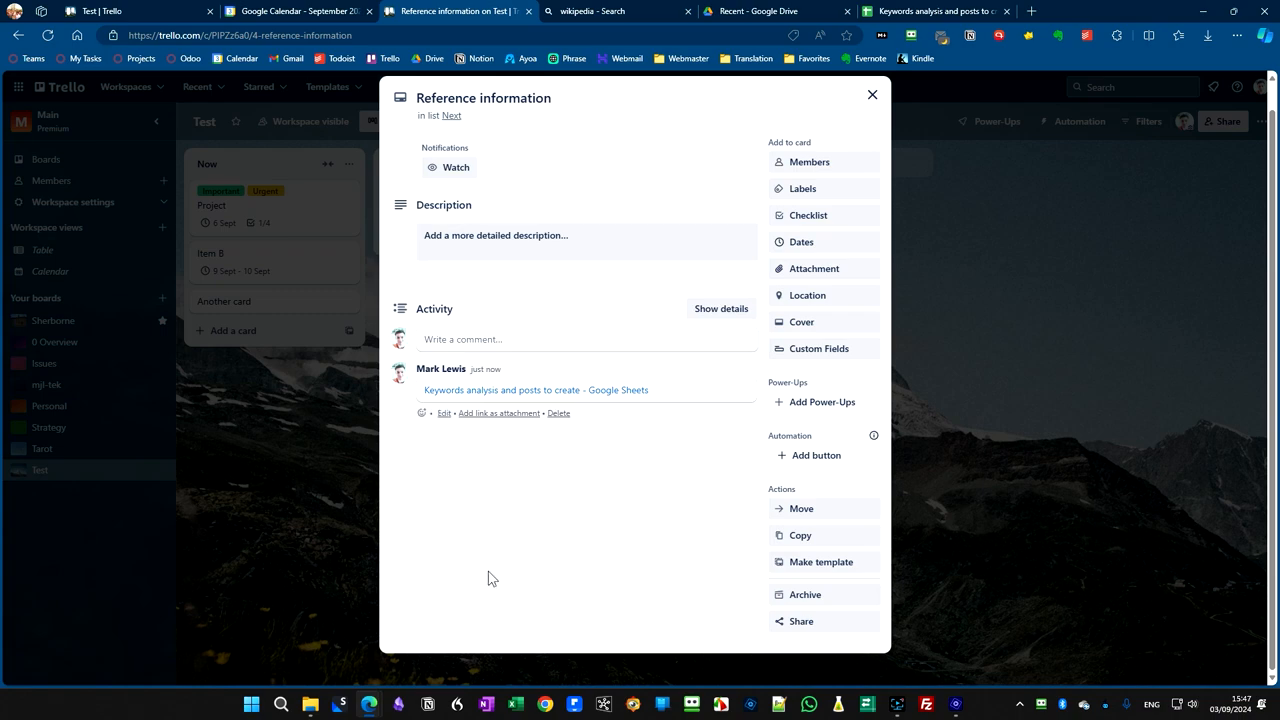
pyautogui.click(606, 392)
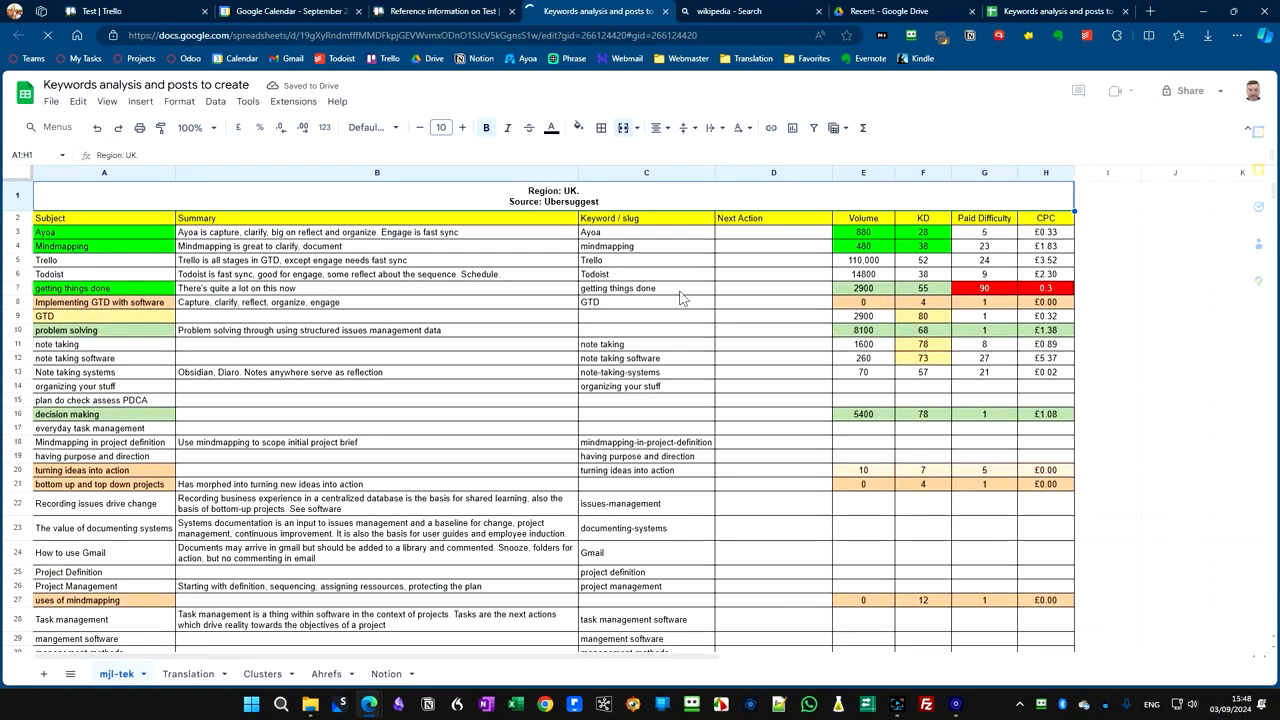